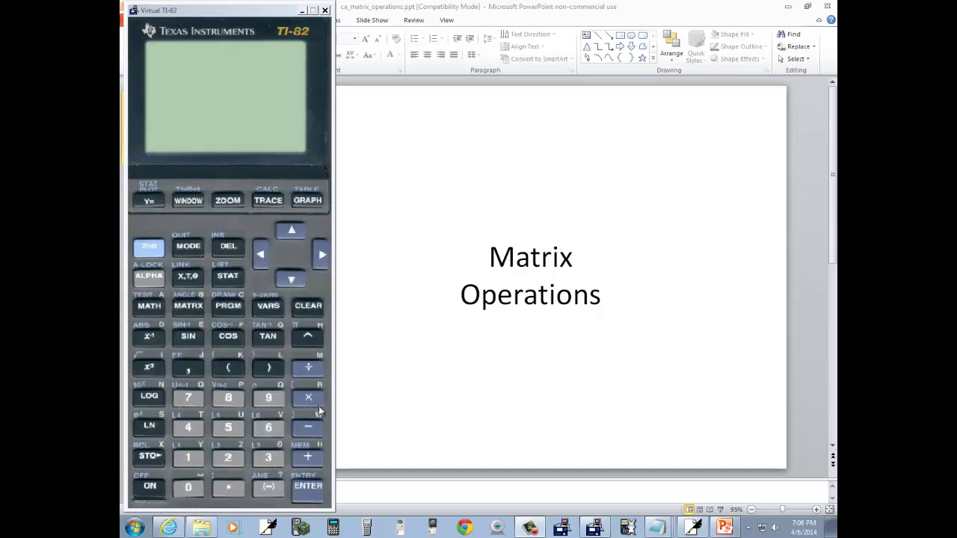
Bring the mathheals.com browser window in front of the PowerPoint Matrix Operations slide.
left_click(170, 528)
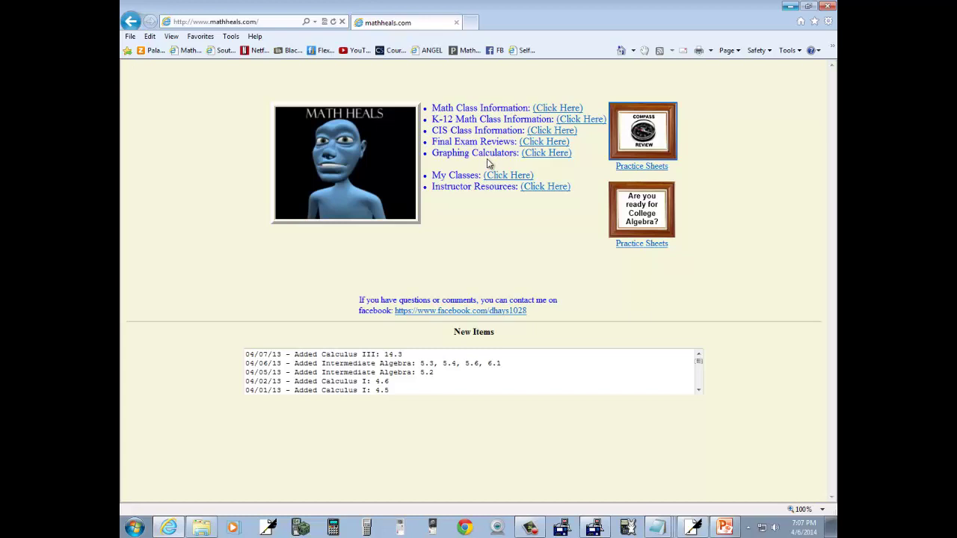
left_click(548, 153)
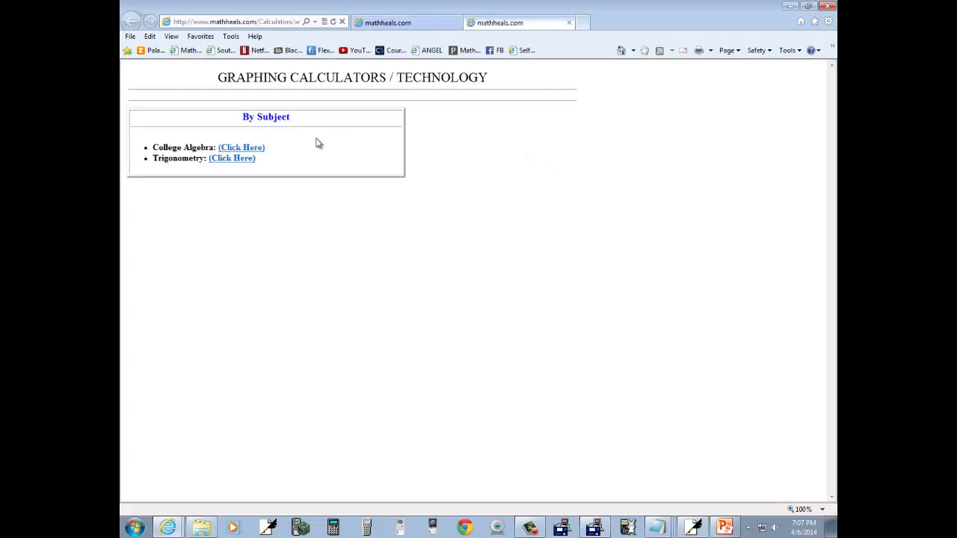
left_click(254, 150)
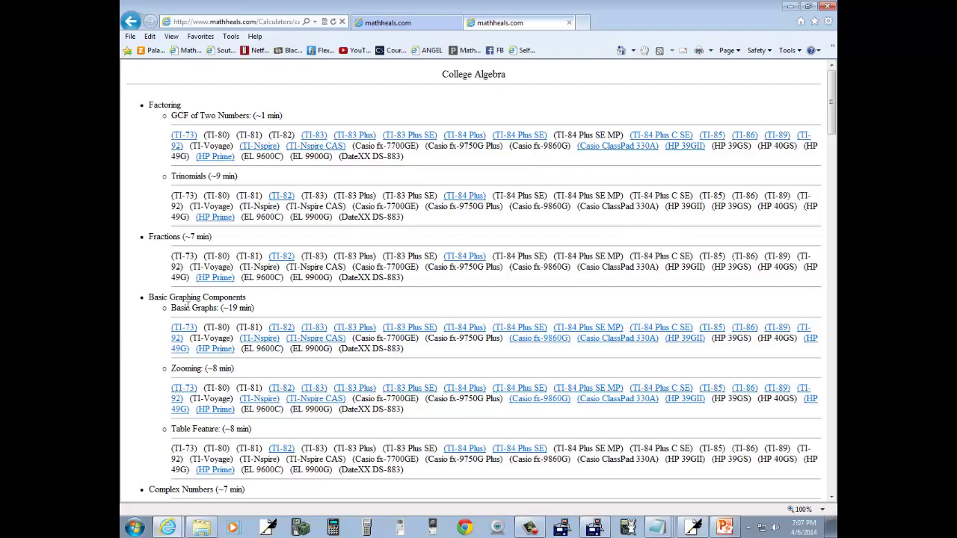
scroll(499, 374, "down", 12)
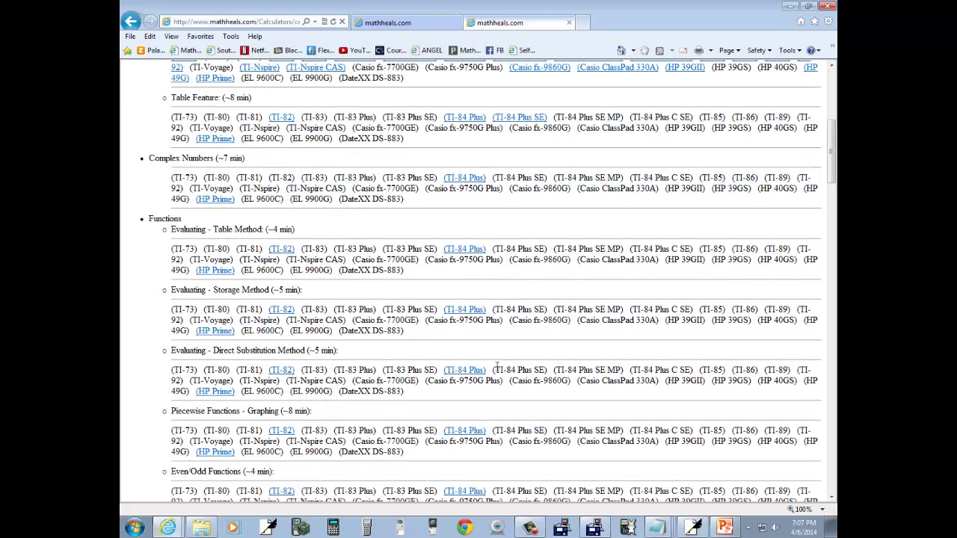
scroll(499, 369, "down", 8)
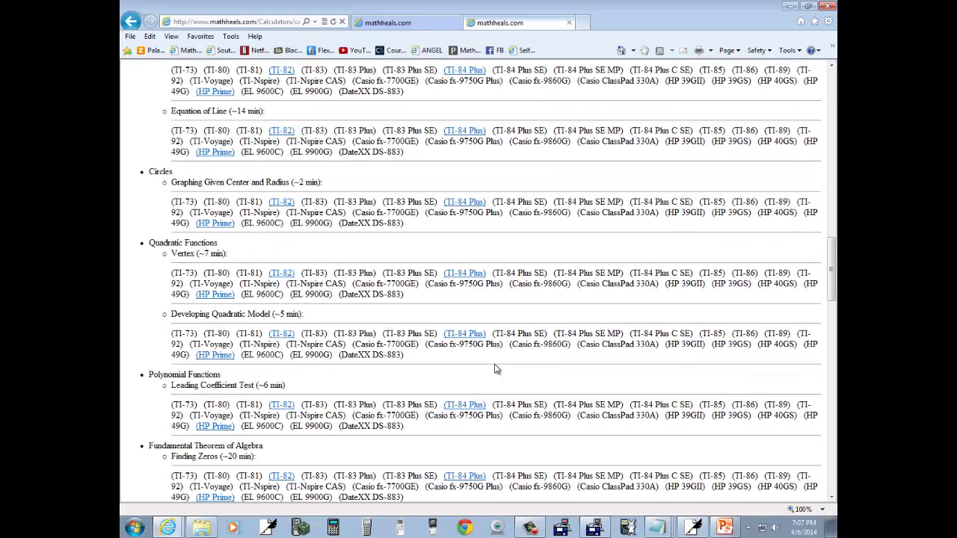
scroll(492, 365, "down", 15)
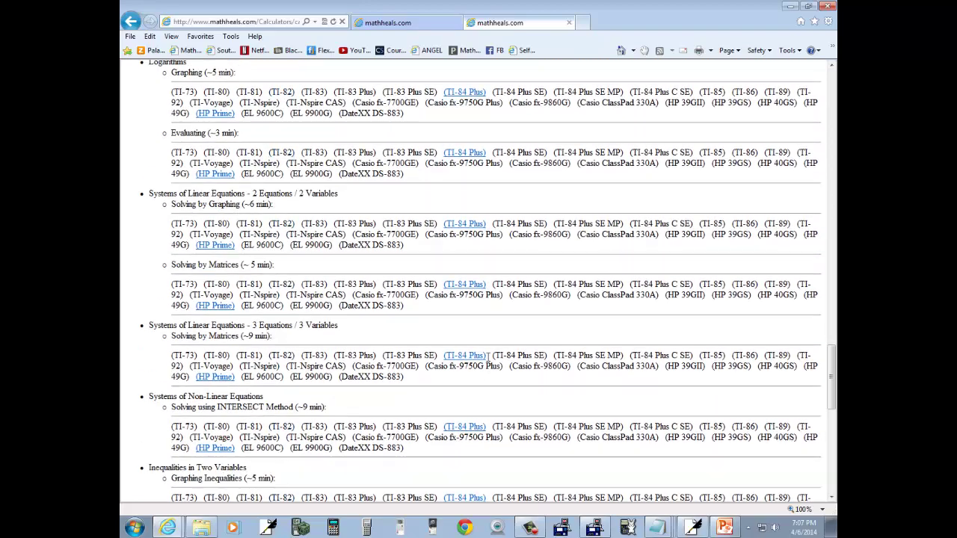
scroll(487, 362, "down", 1)
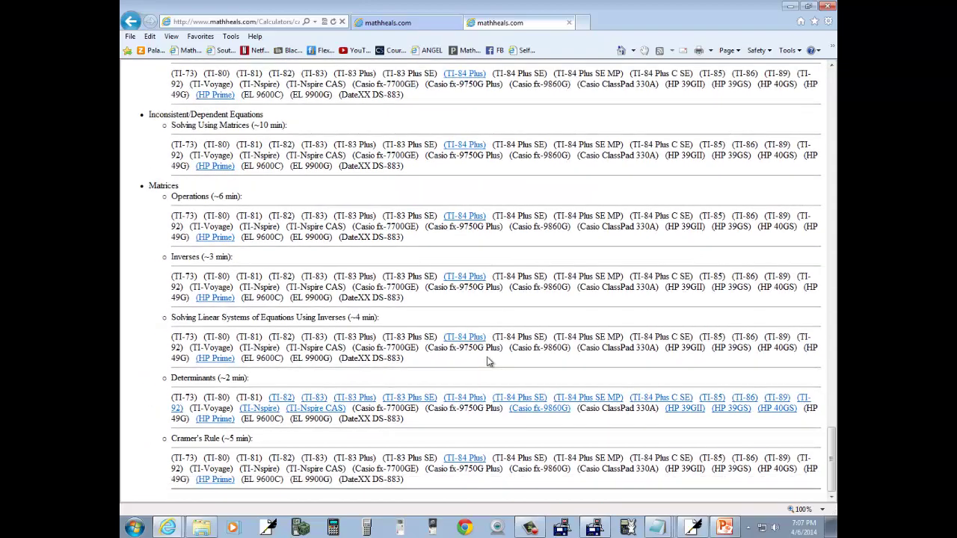
scroll(488, 362, "up", 20)
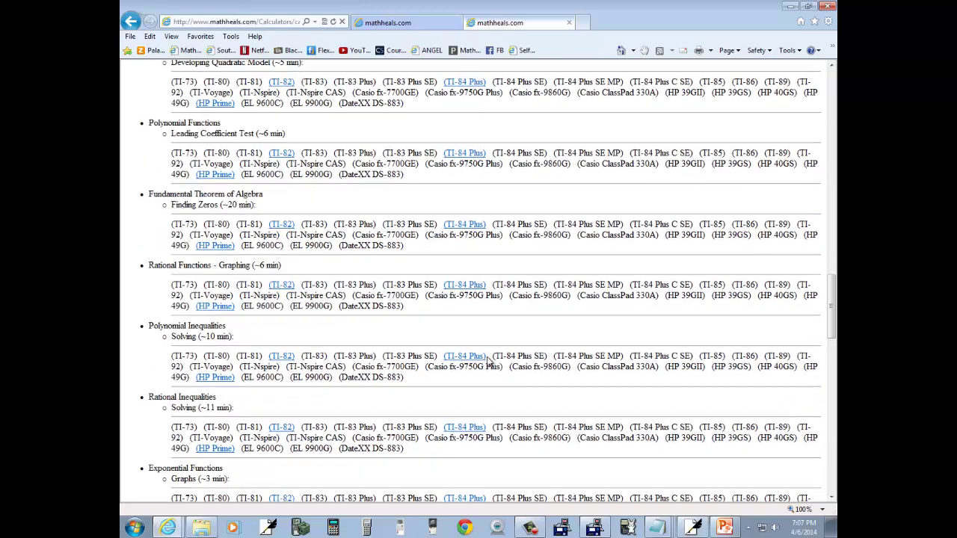
scroll(487, 362, "up", 15)
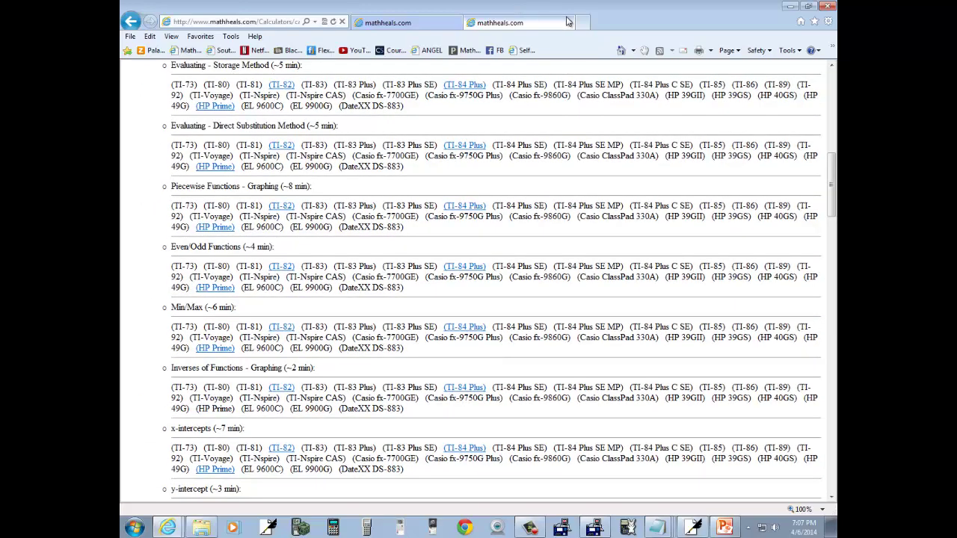
left_click(568, 24)
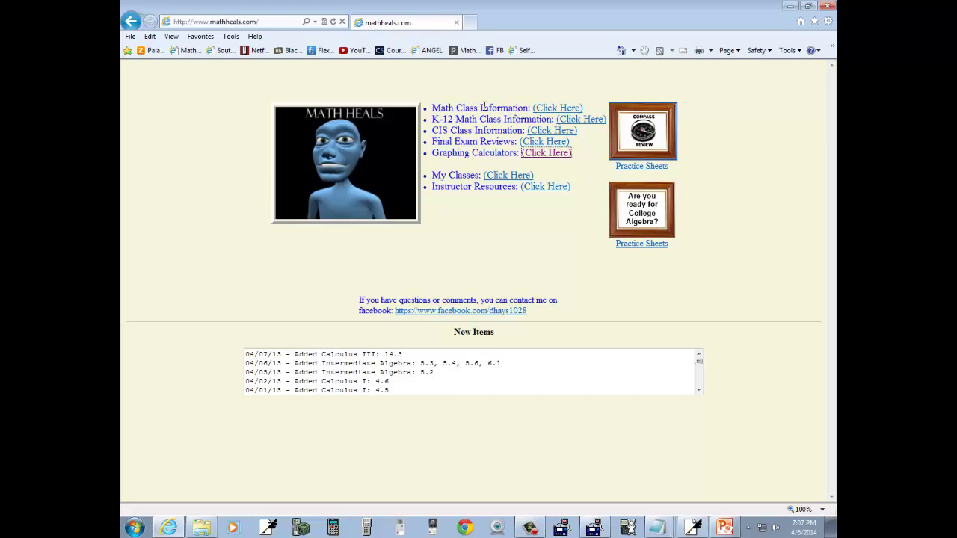
Browse the Math Class Information and College Algebra pages, then close both tabs.
left_click(561, 108)
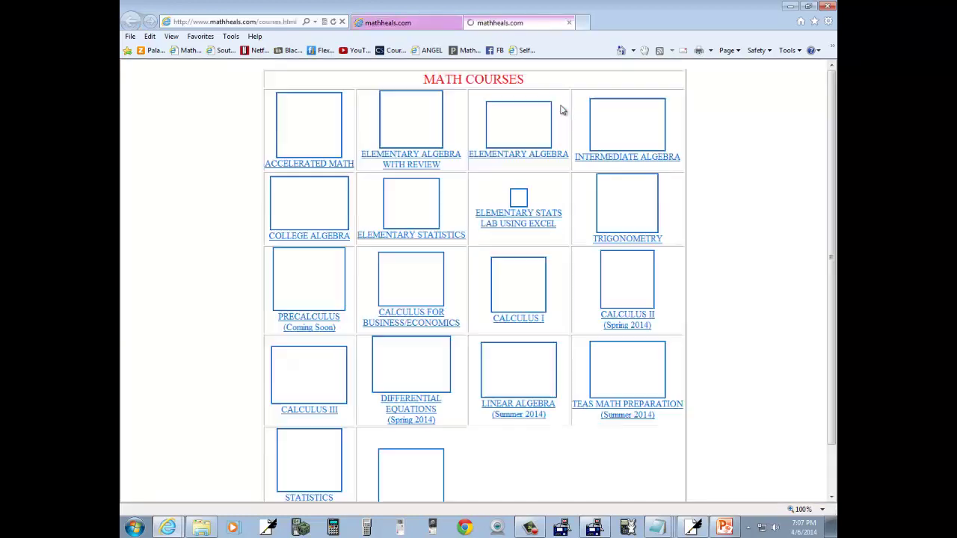
left_click(340, 238)
scroll(390, 230, "down", 3)
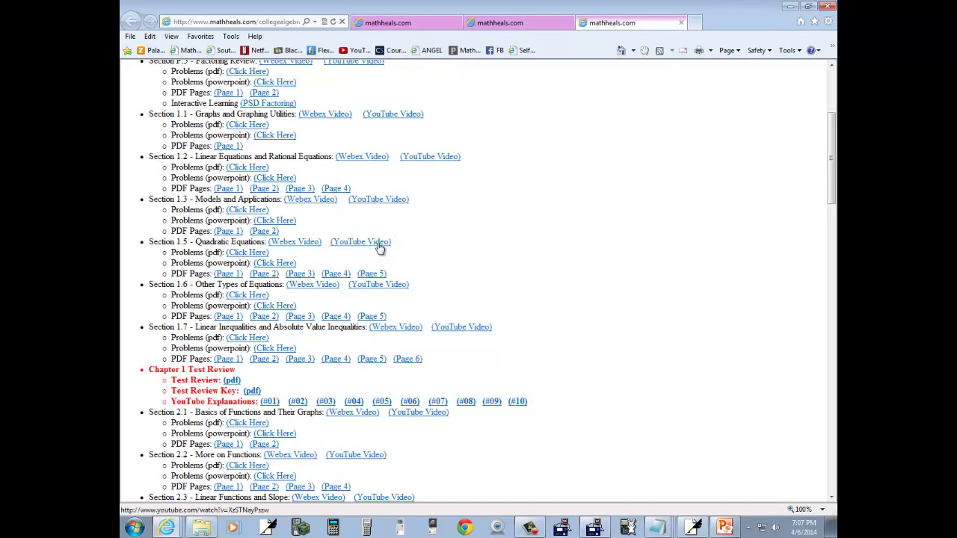
scroll(379, 247, "down", 1)
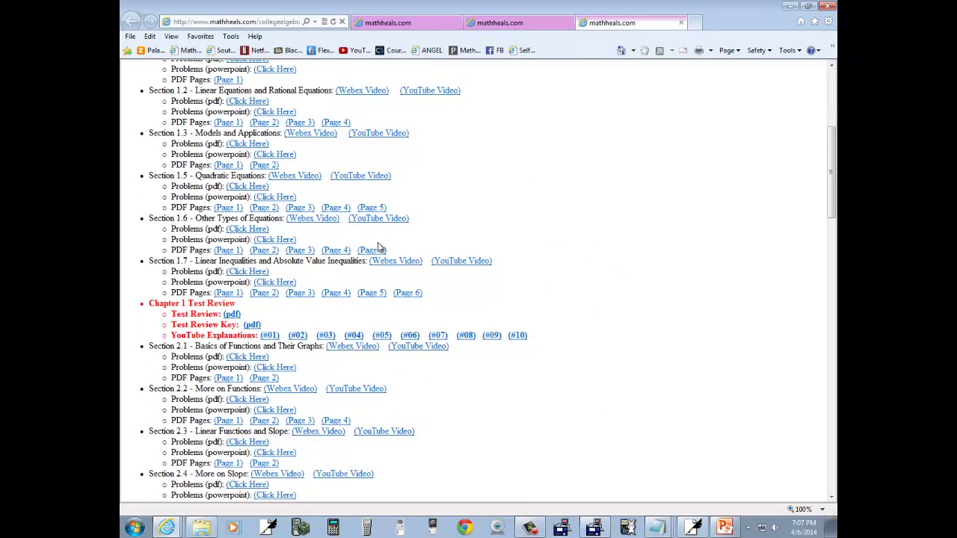
scroll(379, 247, "down", 1)
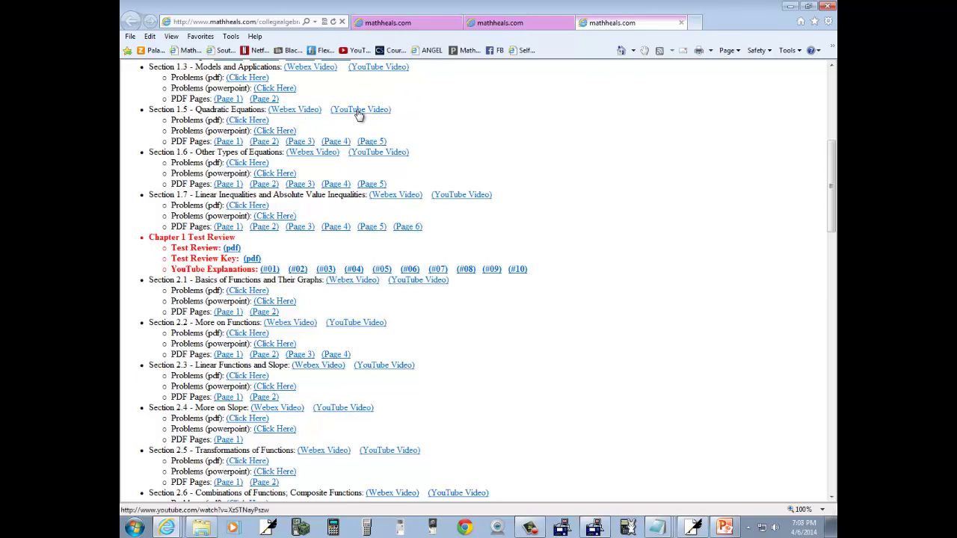
left_click(680, 25)
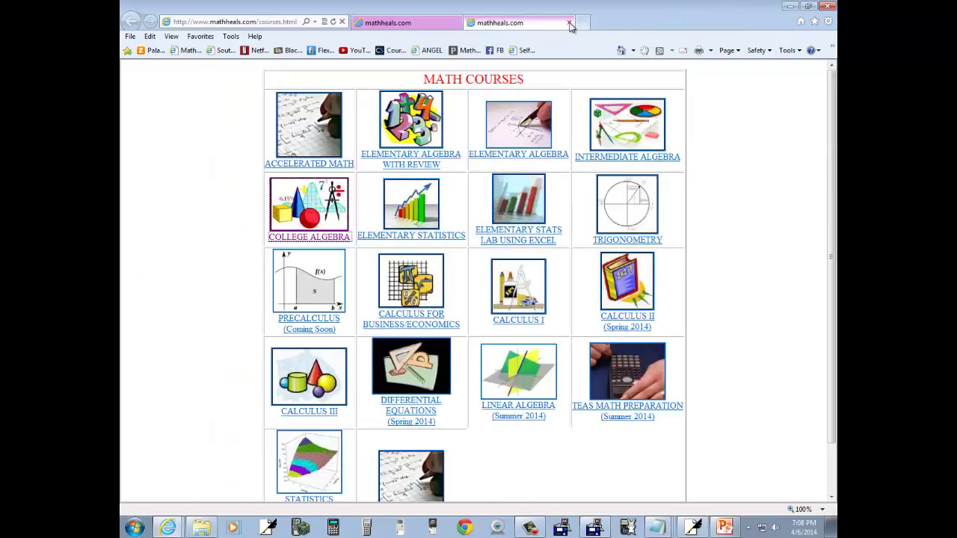
left_click(570, 26)
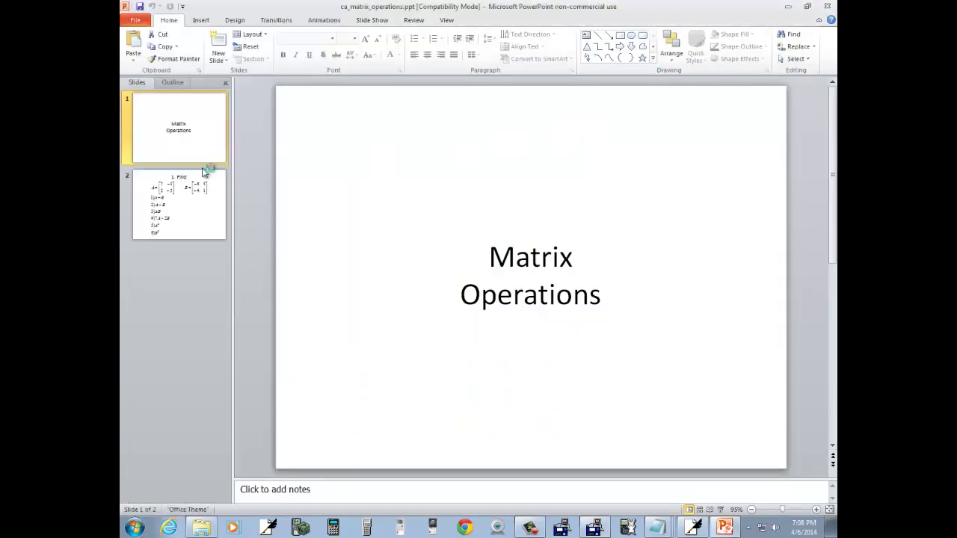
Show slide 2 and begin handwriting matrix A = [7 −1; 2 −5] in Free Notes.
left_click(194, 194)
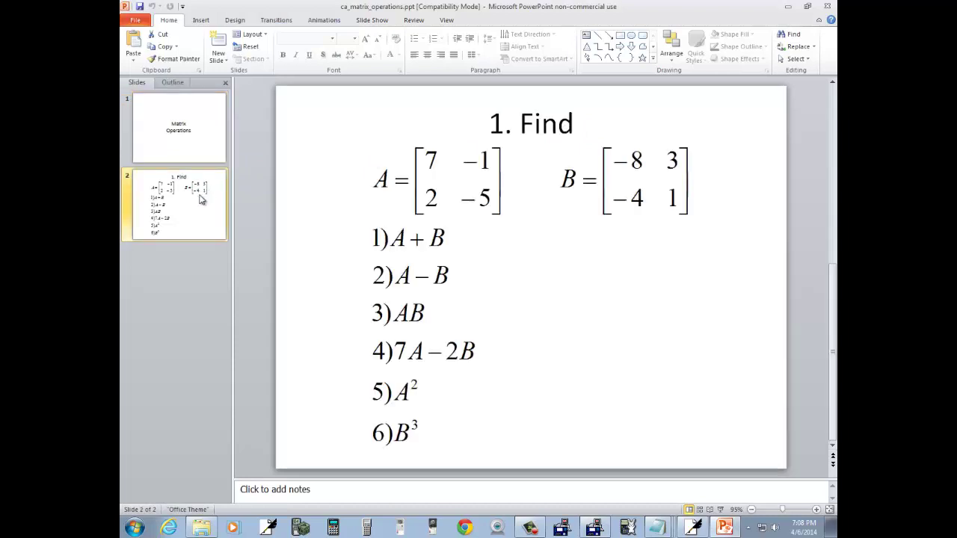
key("alt+Tab")
key("alt+Tab")
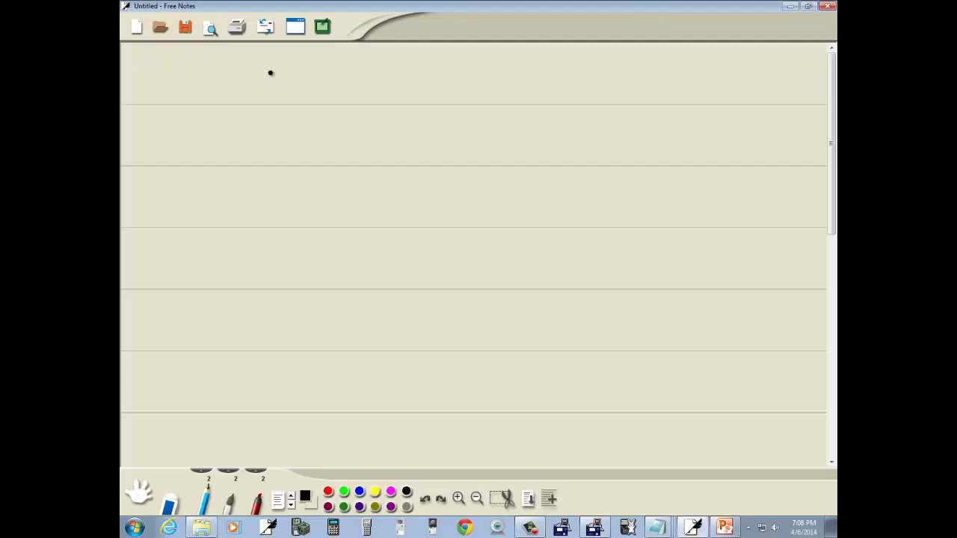
left_click_drag(166, 92, 178, 92)
mouse_move(168, 85)
left_mouse_down()
mouse_move(209, 66)
mouse_move(221, 115)
left_mouse_up()
key("alt+Tab")
key("alt+Tab")
key("alt+Tab")
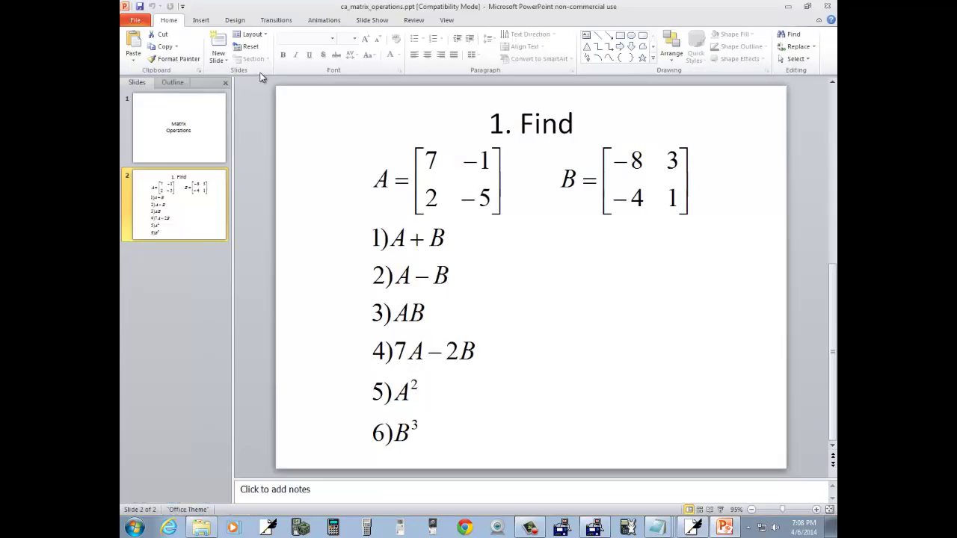
key("alt+Tab")
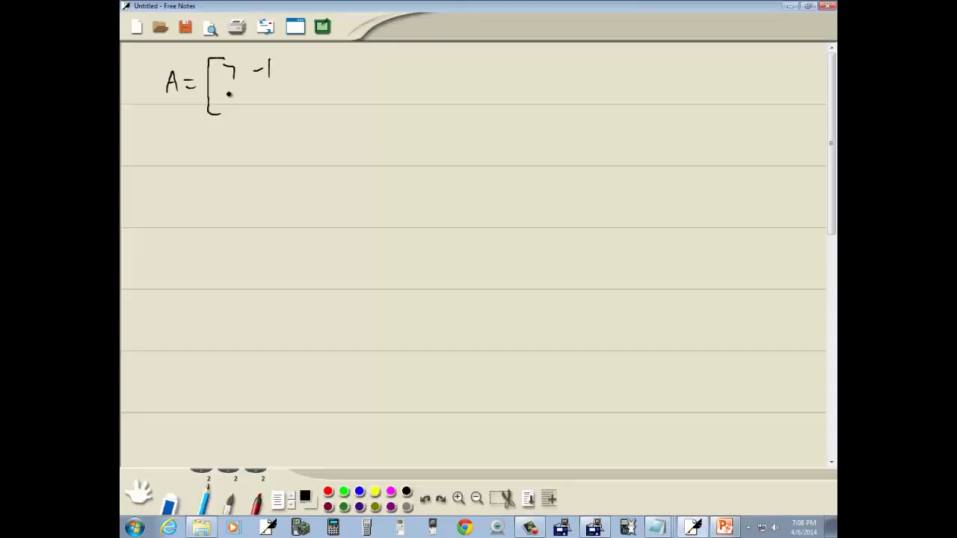
mouse_move(227, 92)
left_mouse_down()
mouse_move(238, 106)
mouse_move(264, 98)
left_mouse_up()
Close matrix A and handwrite matrix B = [−8 3; −4 1] beside it.
key("alt+Tab")
key("alt+Tab")
mouse_move(281, 52)
left_mouse_down()
mouse_move(303, 97)
mouse_move(296, 105)
mouse_move(336, 90)
left_mouse_up()
mouse_move(389, 58)
left_mouse_down()
mouse_move(373, 97)
mouse_move(385, 118)
left_mouse_up()
key("alt+Tab")
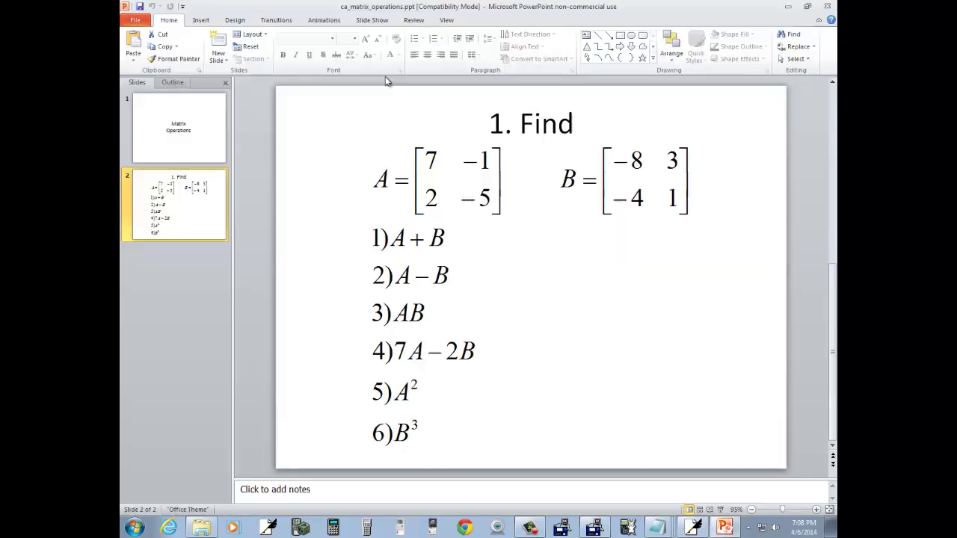
key("alt+Tab")
left_click_drag(404, 64, 402, 78)
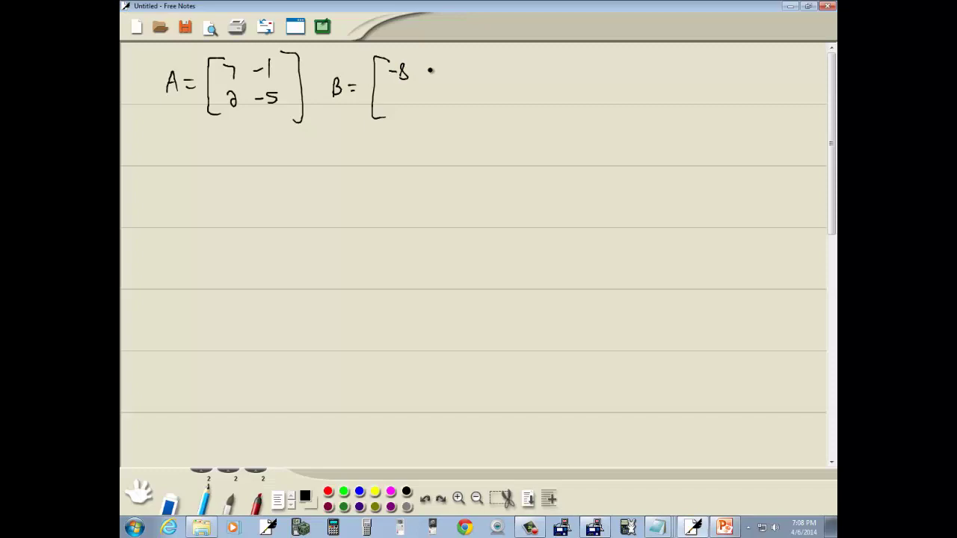
key("alt+Tab")
key("alt+Tab")
left_click_drag(451, 68, 447, 121)
key("alt+Tab")
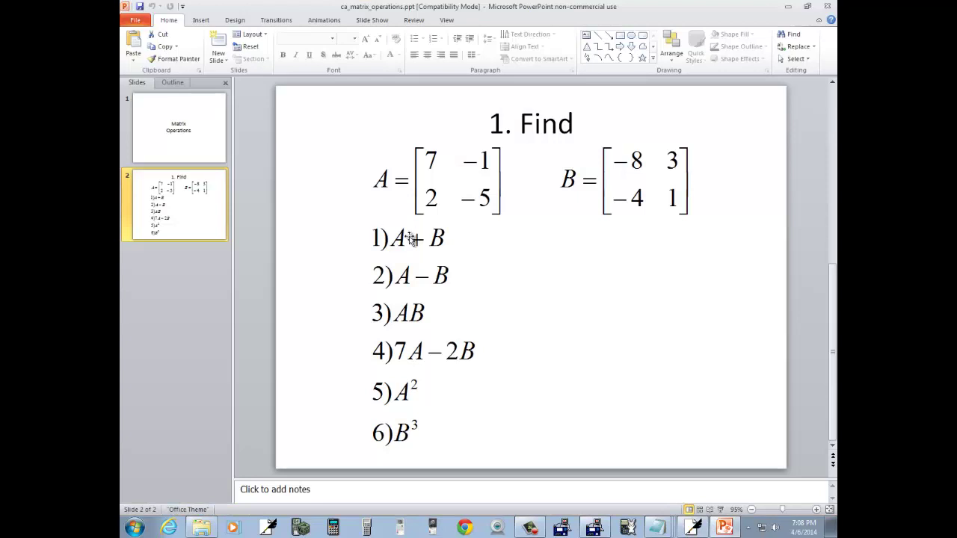
Write the first problem label '1) A+B =' below matrix A.
key("alt+Tab")
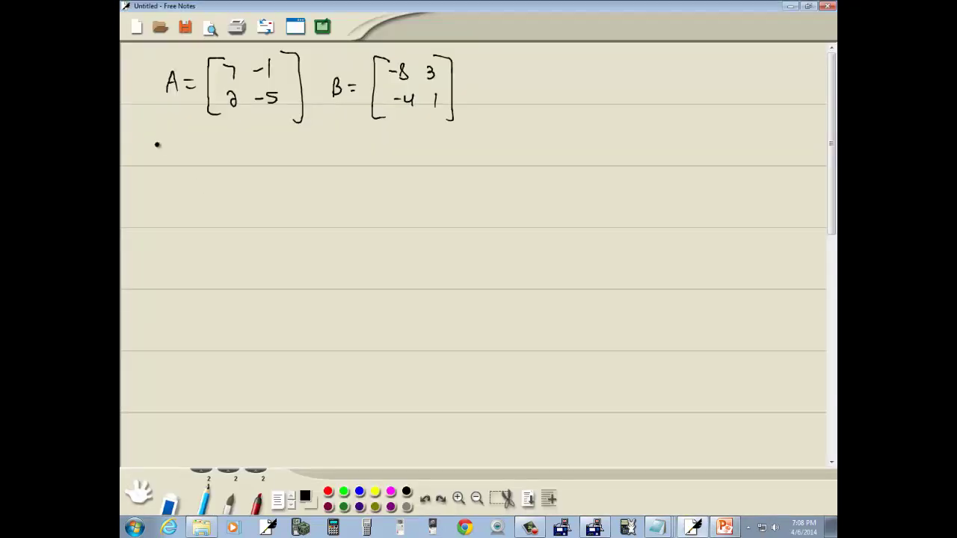
left_click_drag(157, 144, 156, 159)
mouse_move(167, 158)
left_mouse_down()
mouse_move(164, 168)
mouse_move(200, 161)
left_mouse_up()
left_click_drag(211, 149, 210, 166)
key("alt+Tab")
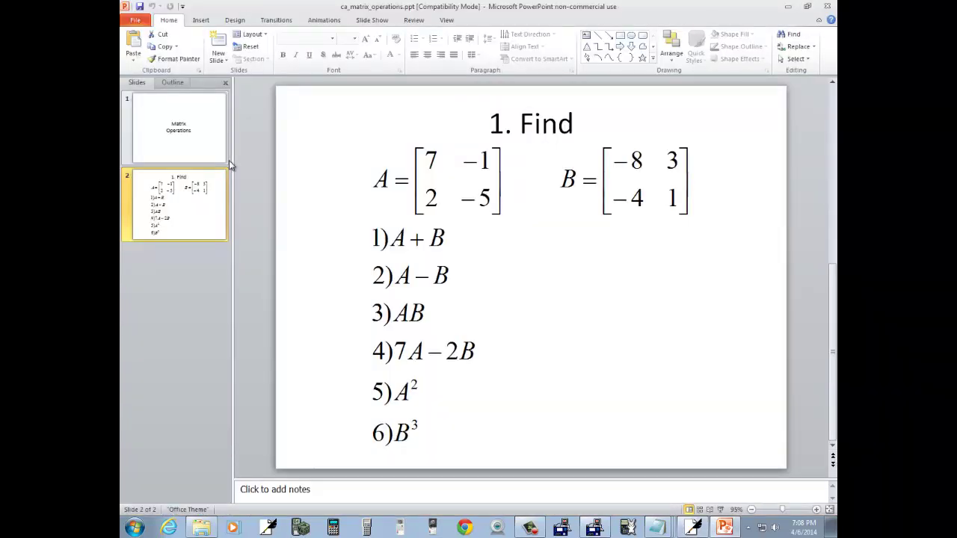
key("alt+Tab")
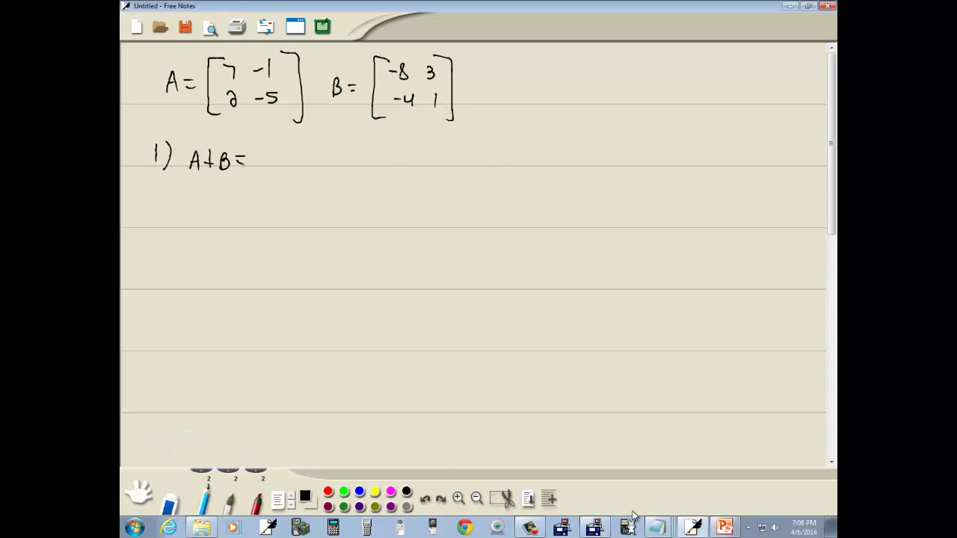
Move the TI-82 beside the notes, turn it on, and clear the singular matrix error.
left_click(596, 528)
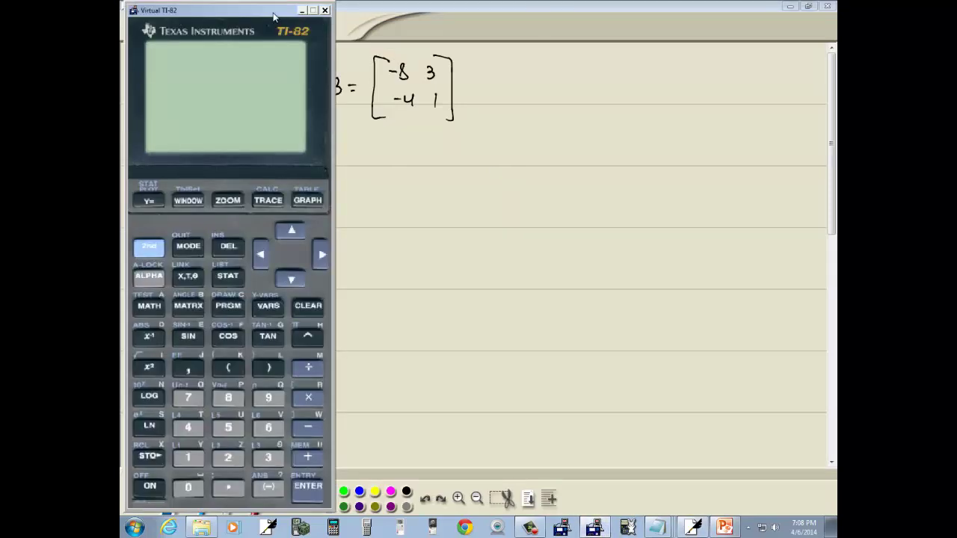
left_click_drag(274, 15, 740, 15)
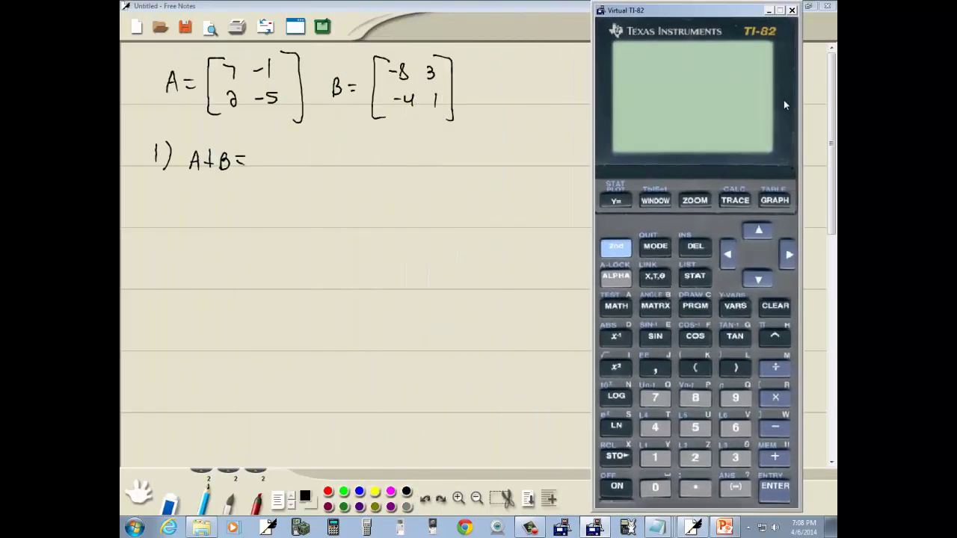
left_click(618, 493)
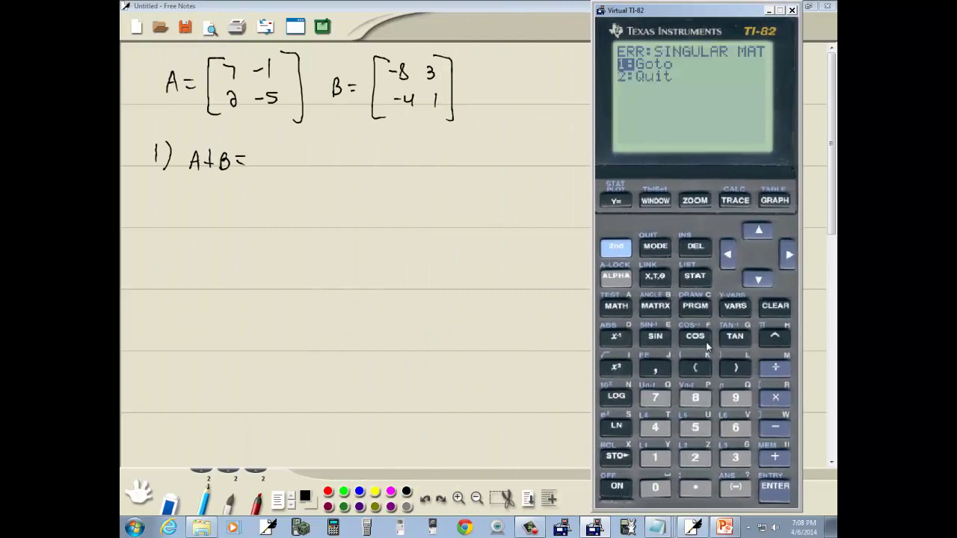
left_click(781, 496)
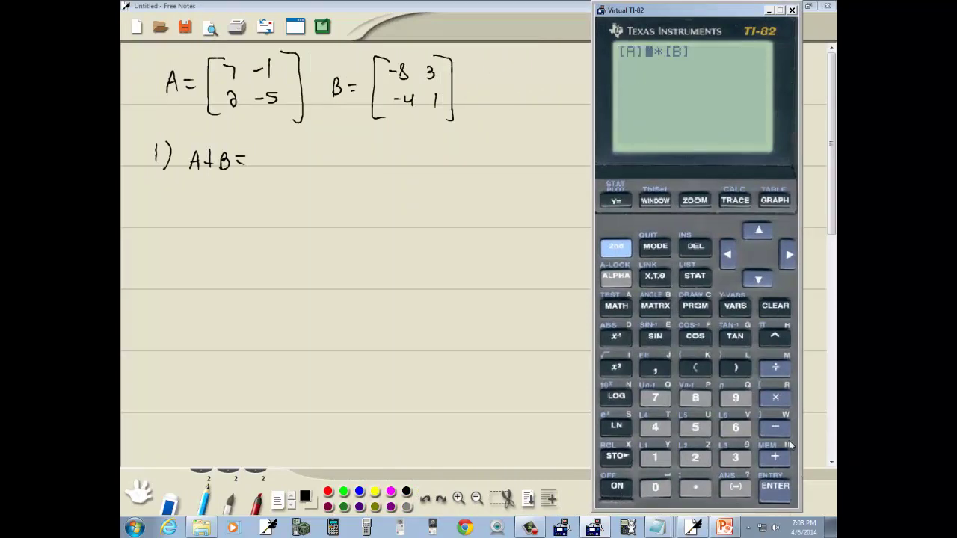
left_click(782, 308)
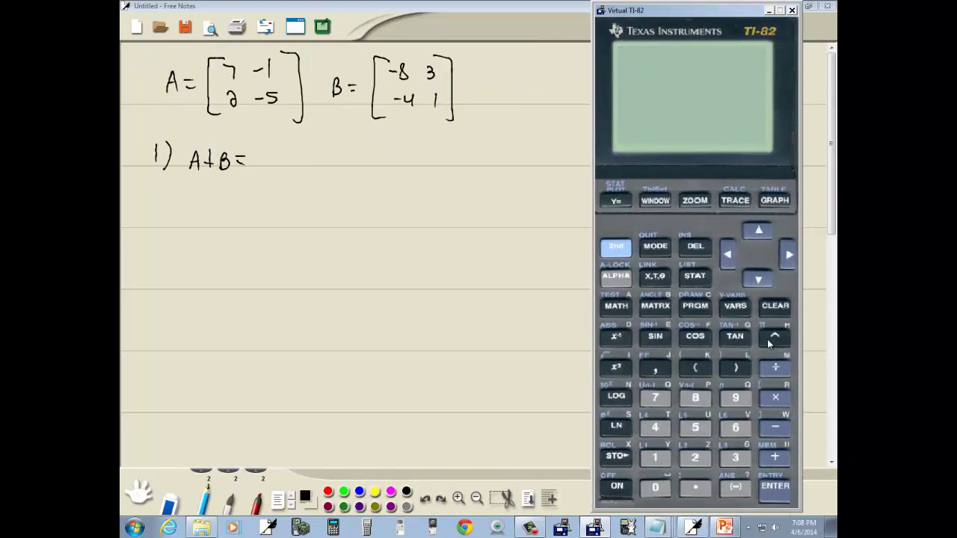
Open matrix [A] in the MATRX EDIT menu and set its dimensions to 2×2.
left_click(655, 308)
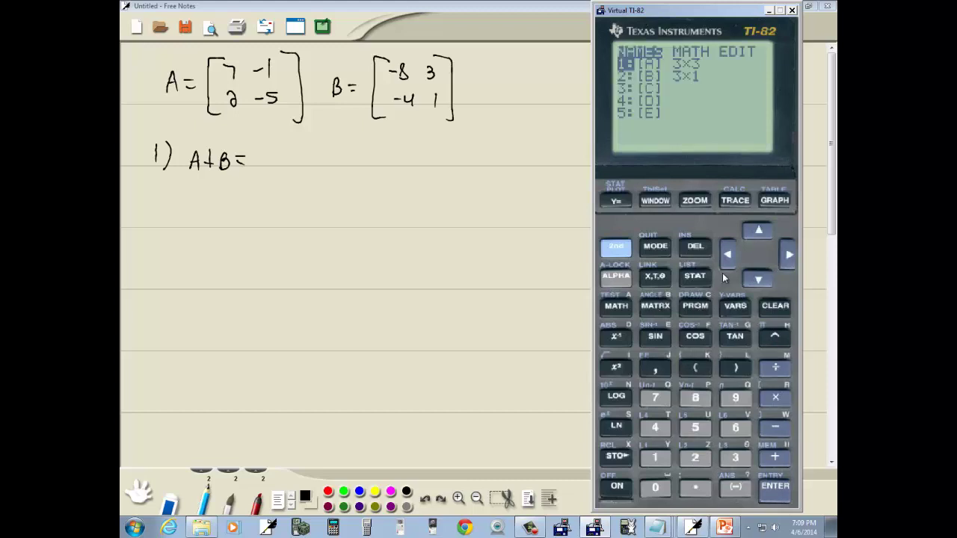
left_click(788, 256)
left_click(788, 256)
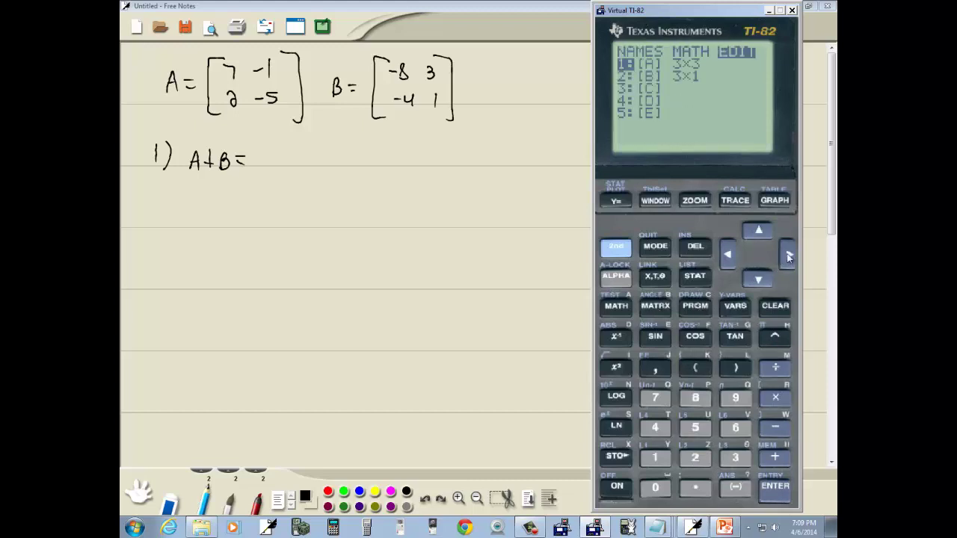
left_click(774, 495)
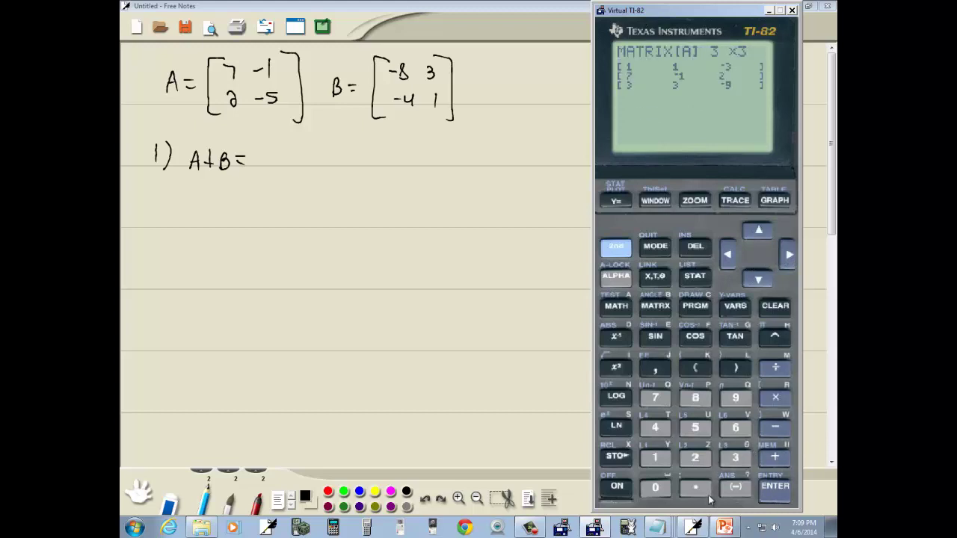
left_click(696, 457)
left_click(774, 490)
left_click(696, 459)
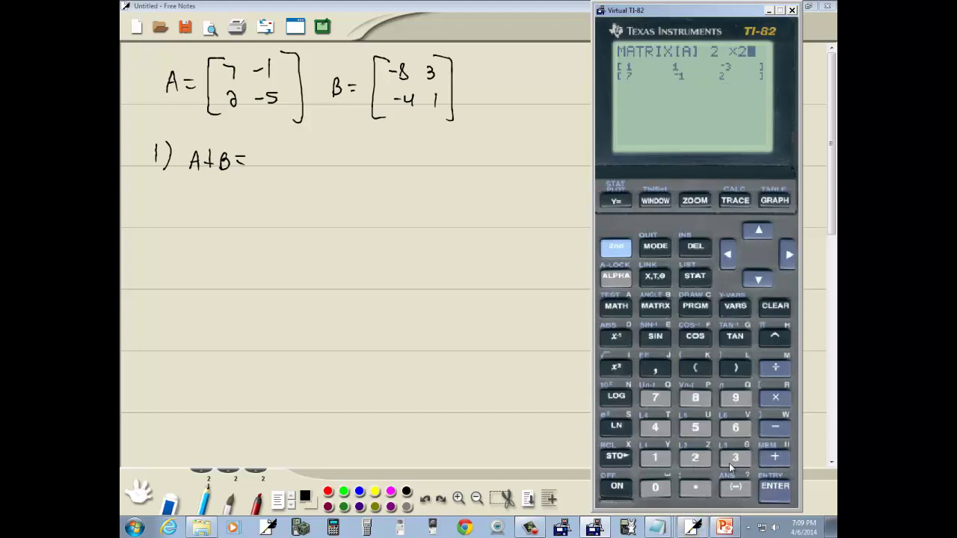
left_click(778, 492)
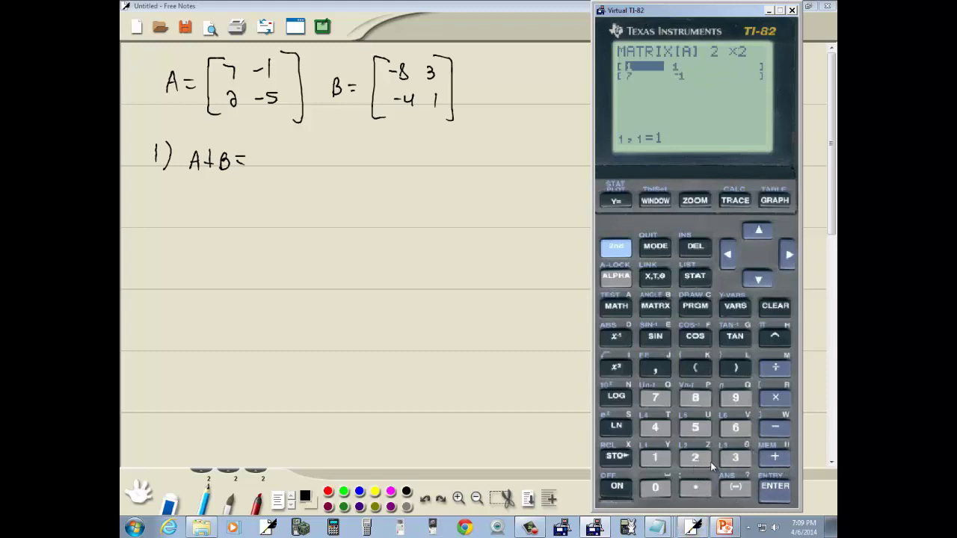
Enter 7, −1, 2, −5 as the elements of matrix [A].
left_click(656, 400)
left_click(775, 487)
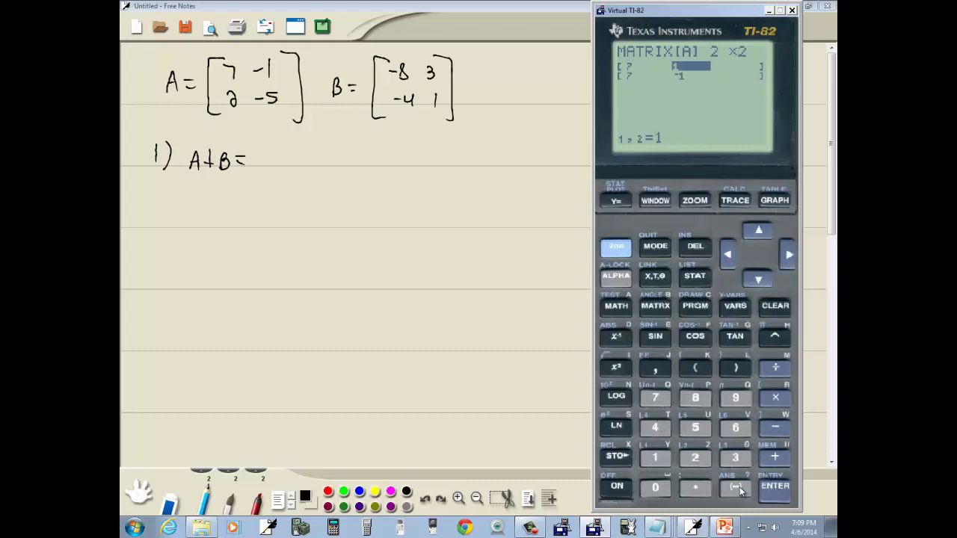
left_click(736, 488)
left_click(655, 458)
left_click(776, 487)
left_click(701, 459)
left_click(775, 488)
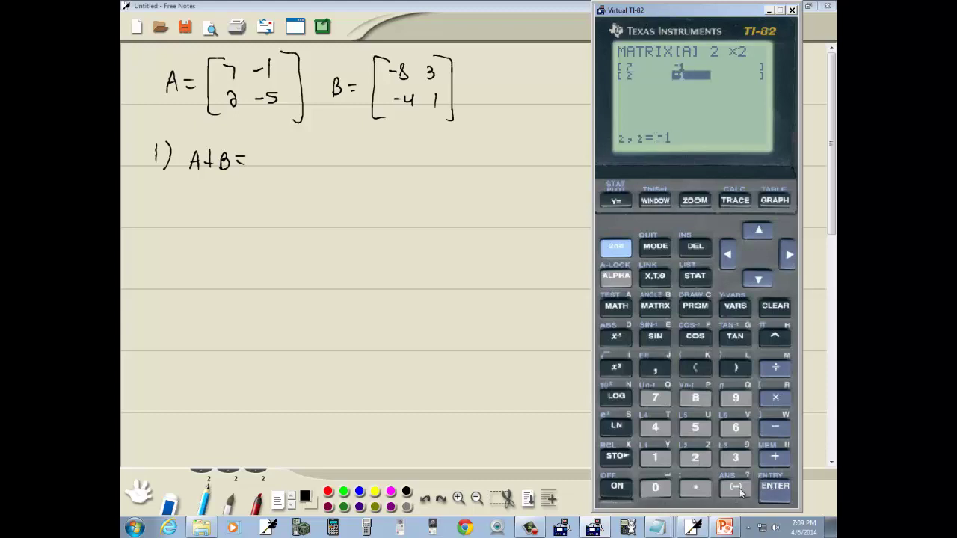
left_click(735, 488)
left_click(695, 428)
left_click(778, 490)
Quit to the home screen, then open matrix [B] in MATRX EDIT and set it to 2×2.
left_click(619, 249)
left_click(656, 247)
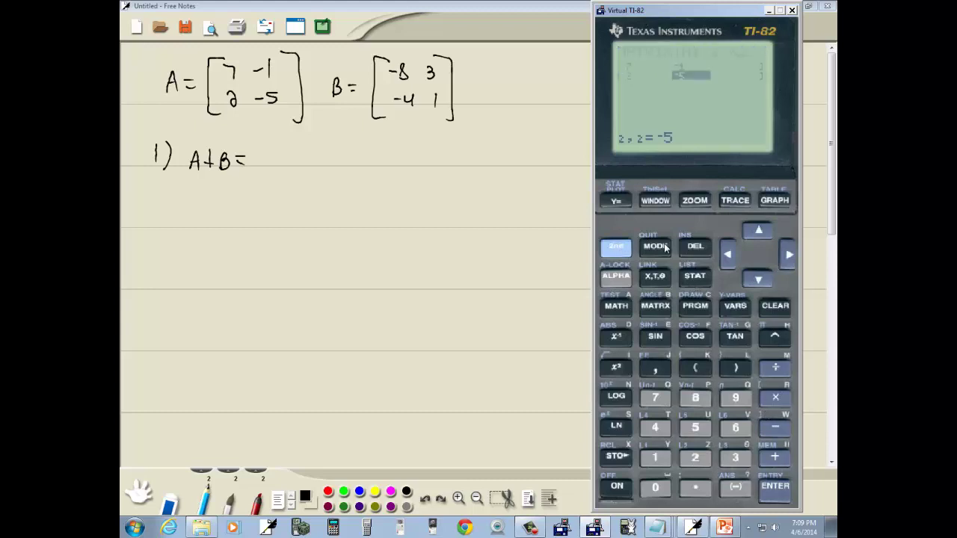
left_click(663, 313)
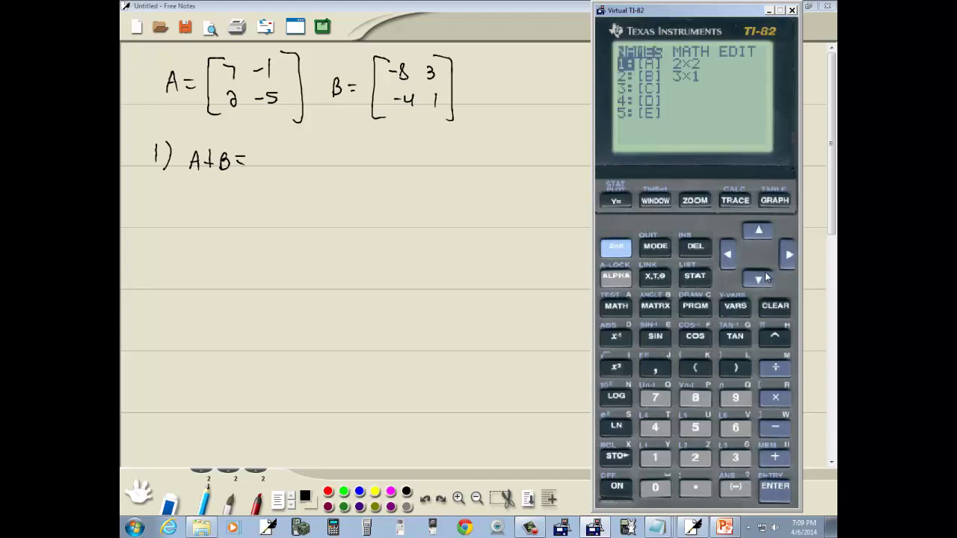
left_click(786, 255)
left_click(786, 255)
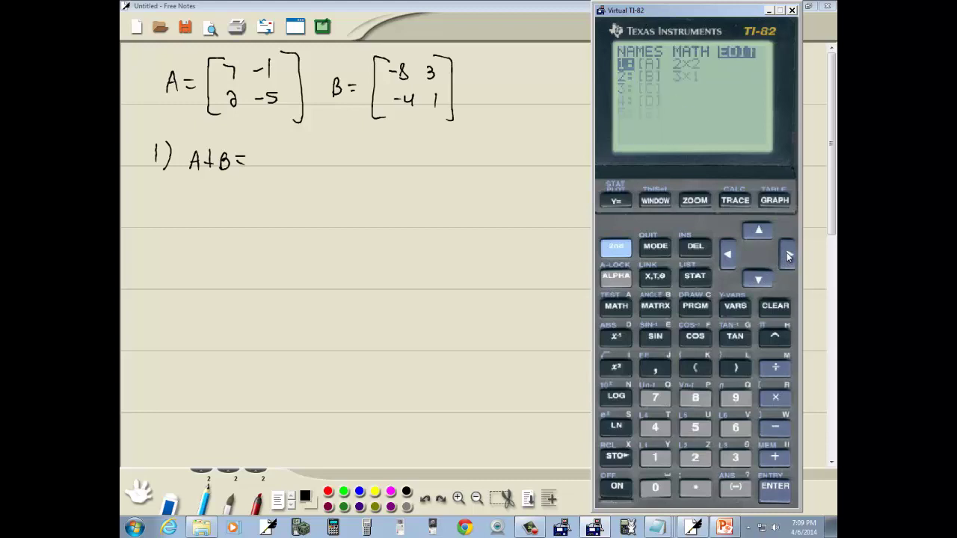
left_click(759, 280)
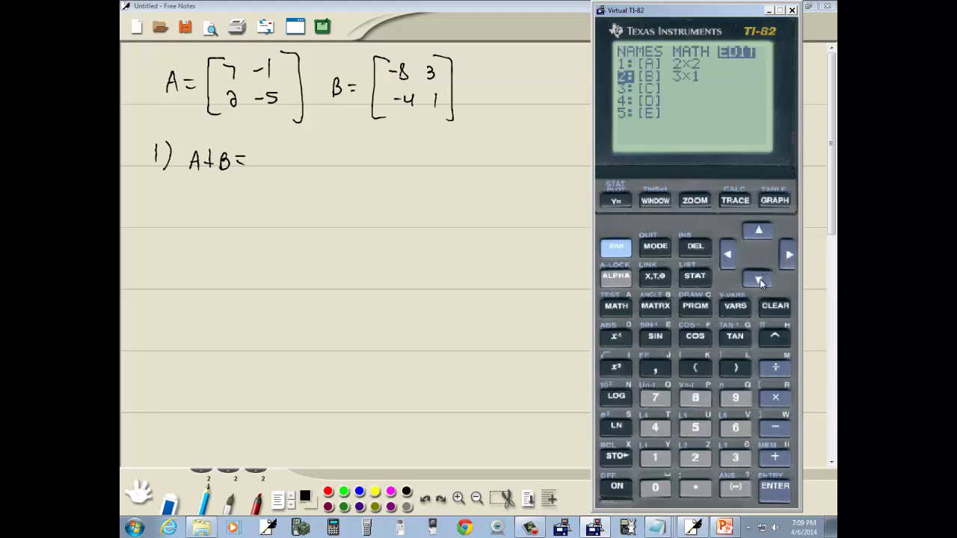
left_click(779, 489)
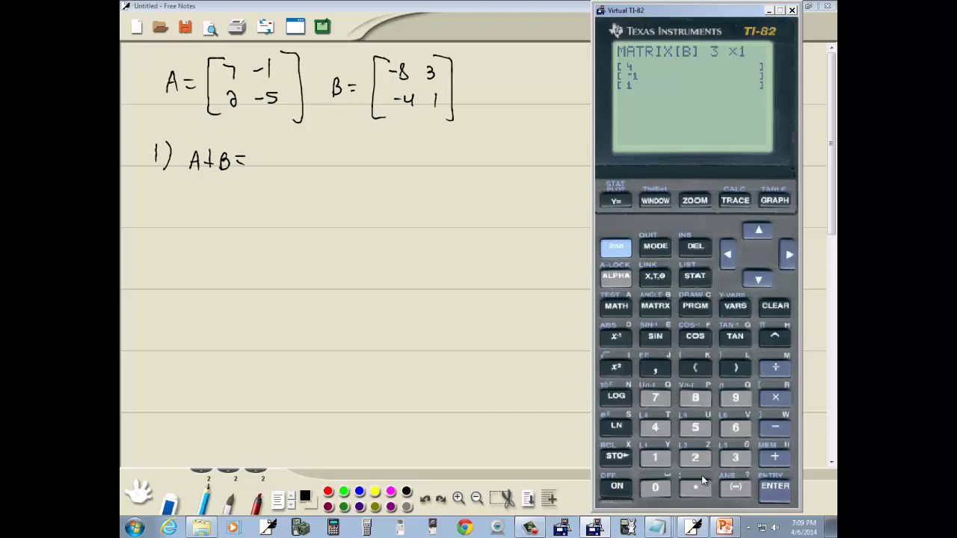
left_click(700, 462)
left_click(776, 492)
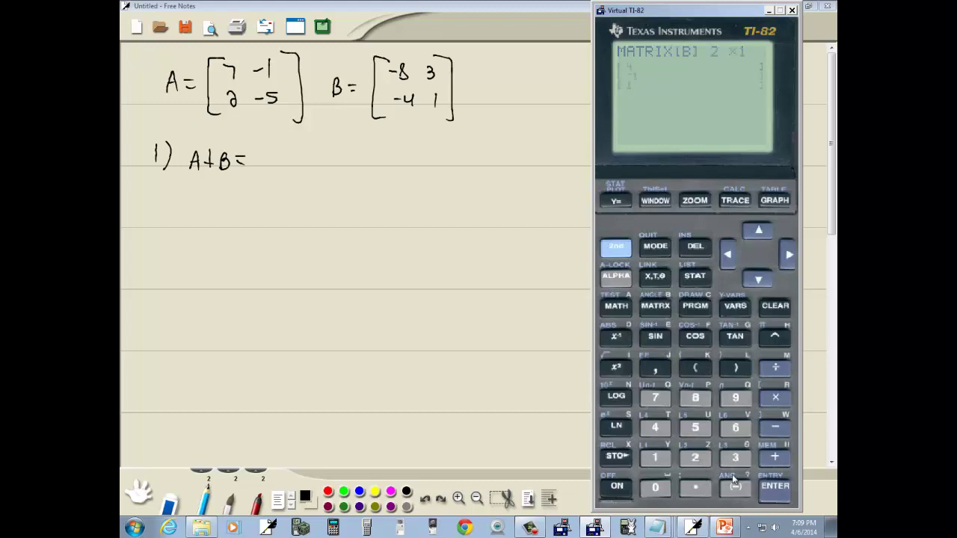
left_click(700, 462)
left_click(774, 489)
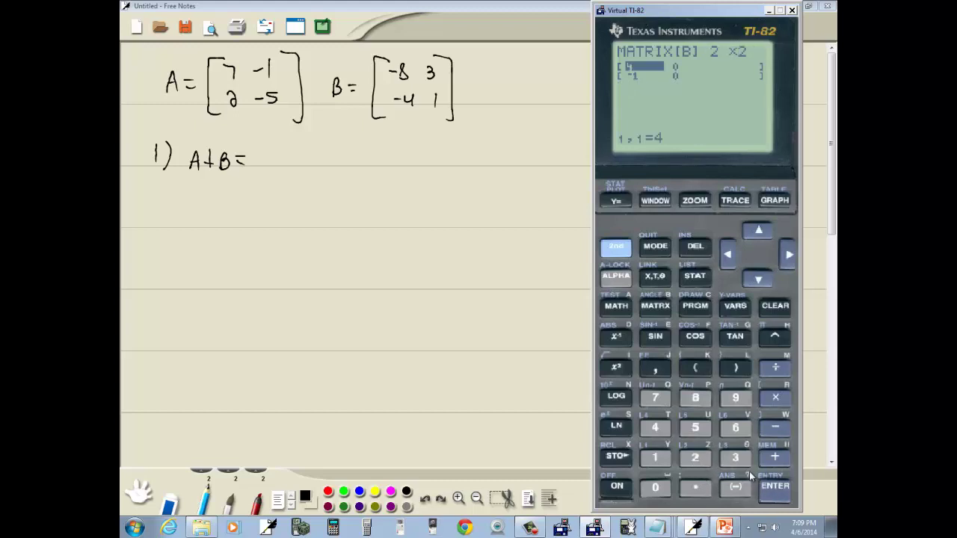
Enter −8, 3, −4, 1 into matrix [B] and quit to the home screen.
left_click(736, 487)
left_click(695, 397)
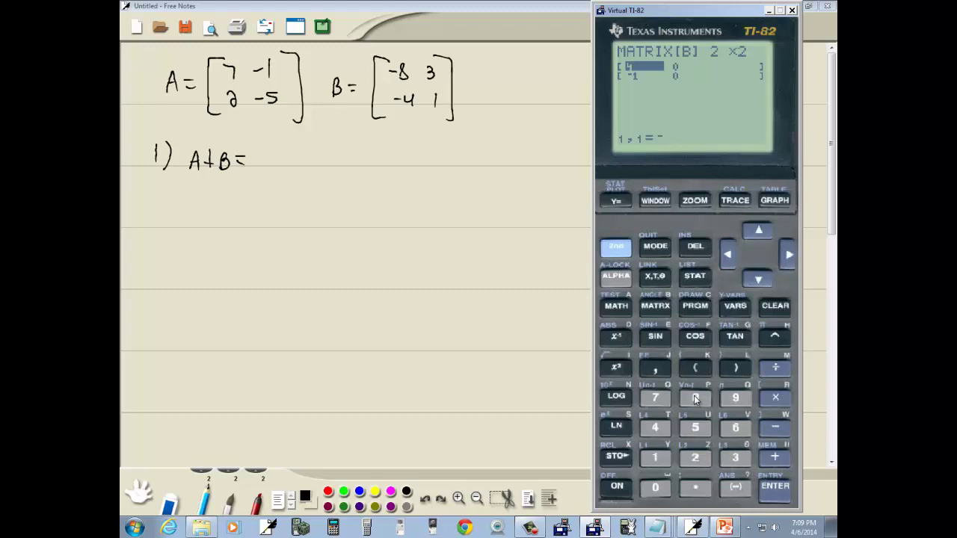
left_click(775, 487)
left_click(735, 458)
left_click(775, 487)
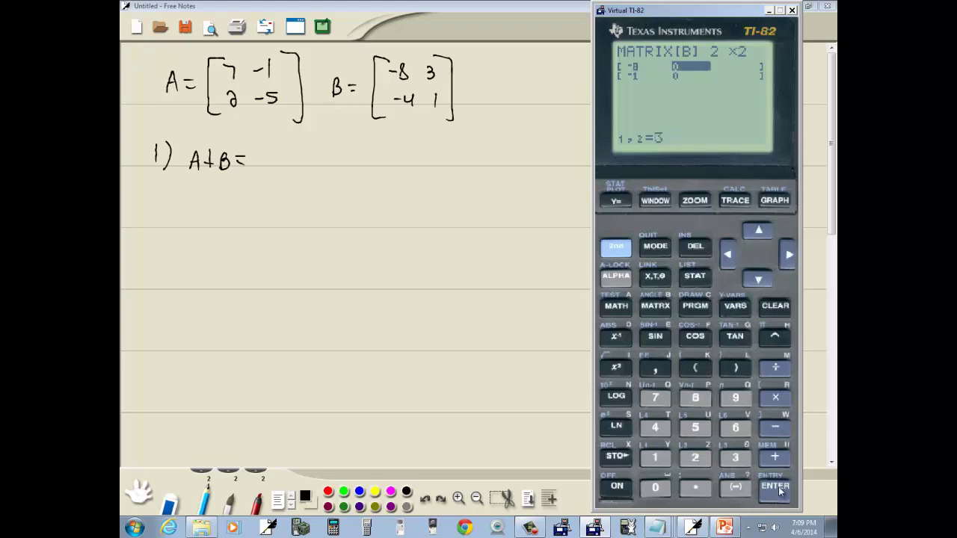
left_click(735, 488)
left_click(655, 428)
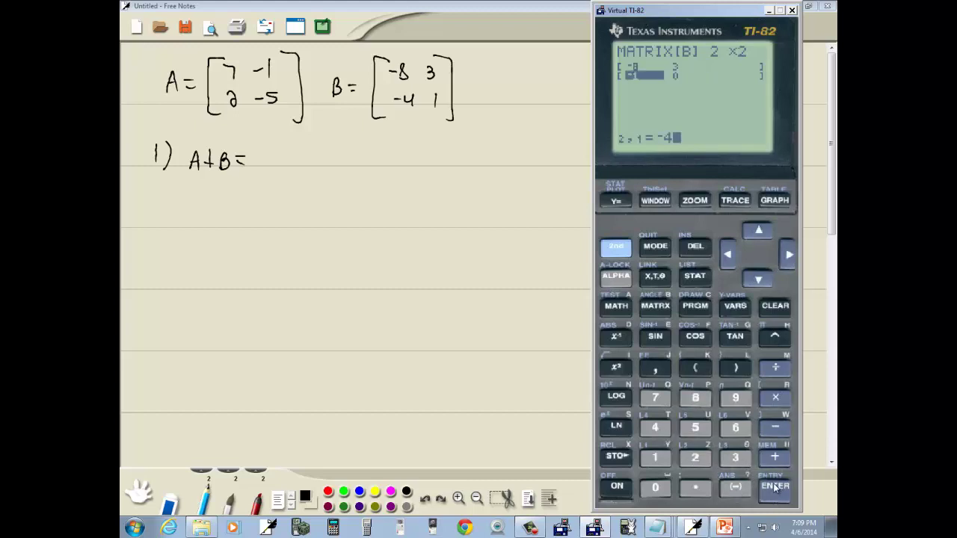
left_click(775, 487)
left_click(655, 458)
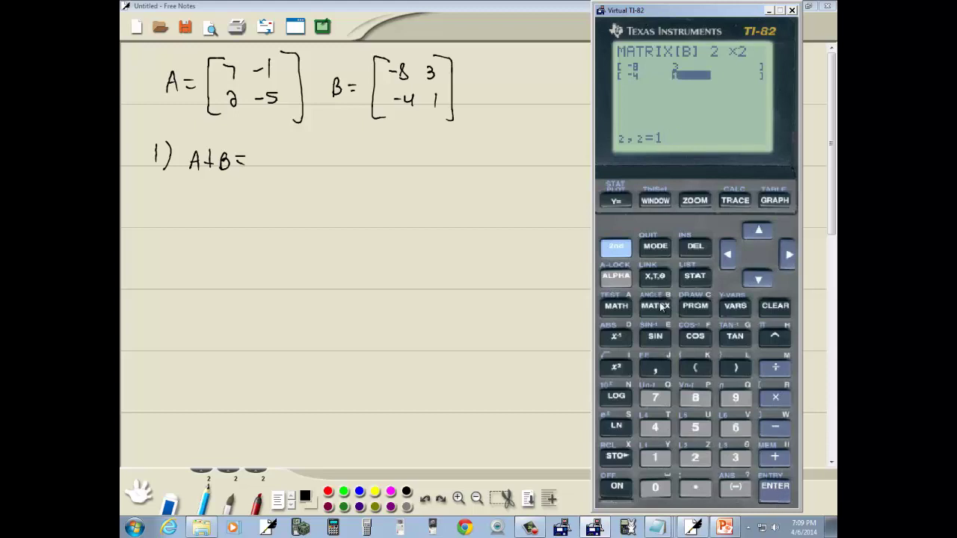
left_click(619, 249)
left_click(655, 248)
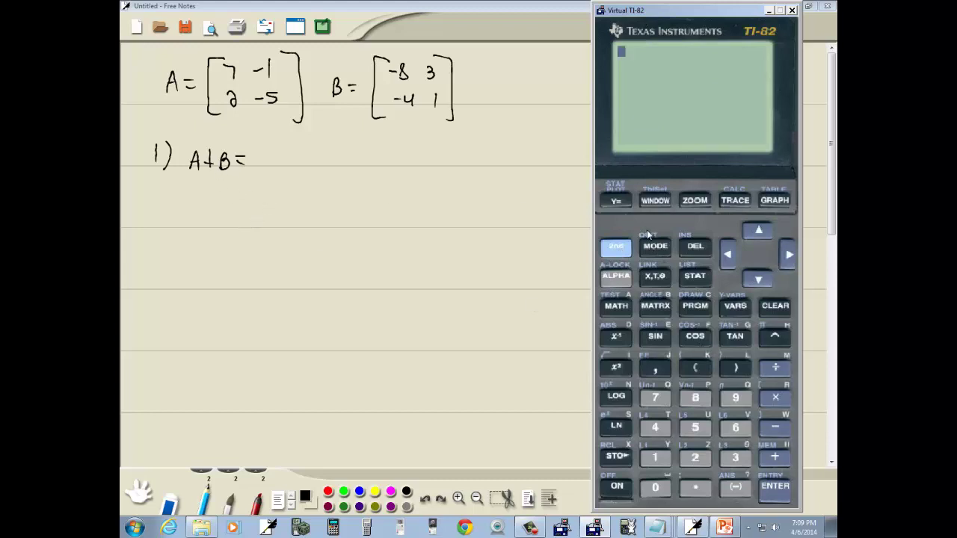
Compute [A]+[B] on the TI-82 home screen using the matrix names list.
left_click(655, 306)
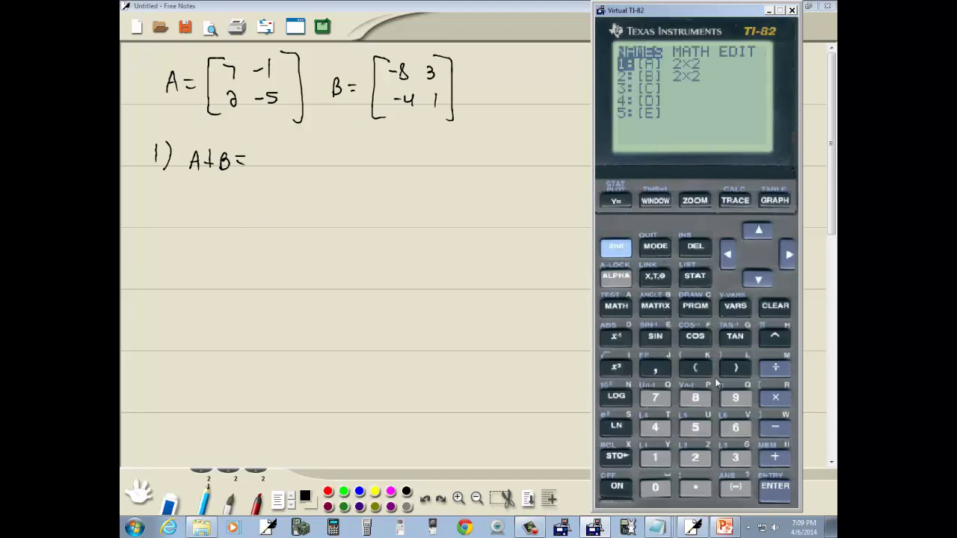
left_click(778, 490)
left_click(776, 457)
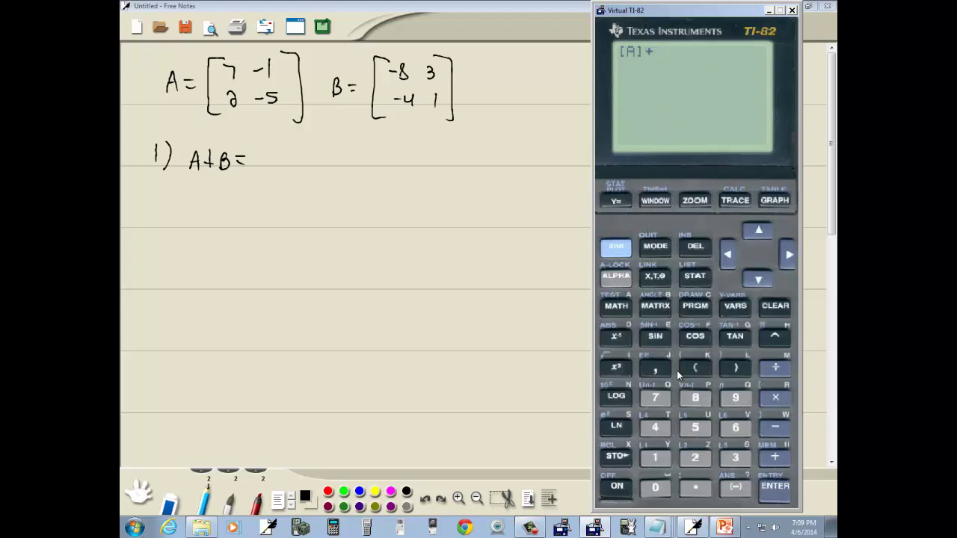
left_click(655, 305)
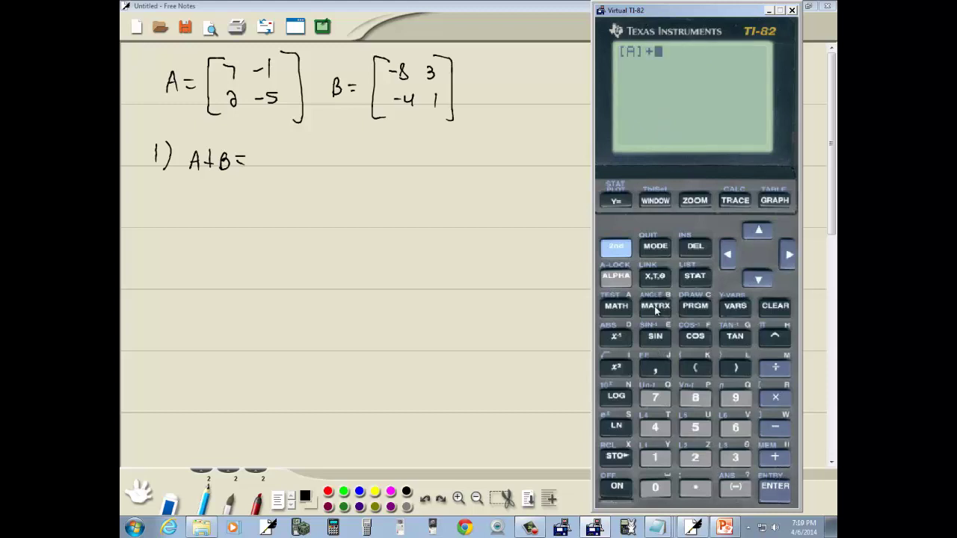
left_click(762, 281)
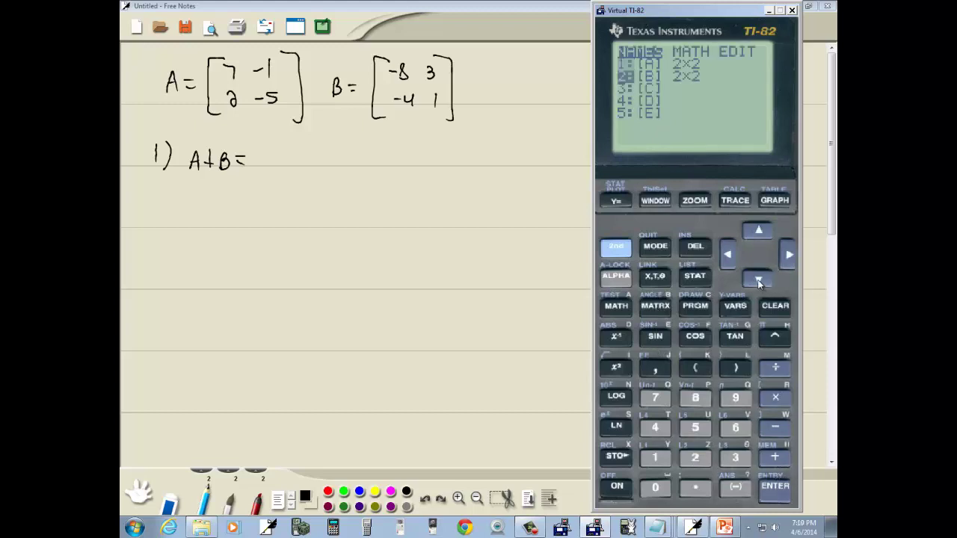
left_click(777, 495)
left_click(776, 490)
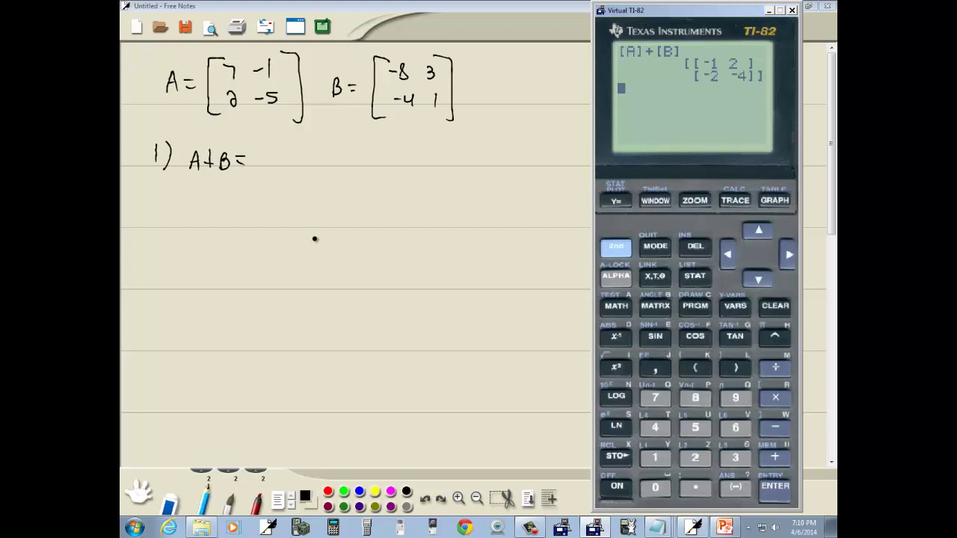
Handwrite the result [−1 2; −2 −4] after '1) A+B =' and add the label 2).
left_click(282, 144)
mouse_move(282, 143)
left_mouse_down()
mouse_move(277, 190)
mouse_move(291, 156)
left_mouse_up()
mouse_move(288, 150)
left_mouse_down()
mouse_move(289, 161)
mouse_move(310, 152)
mouse_move(322, 166)
mouse_move(330, 207)
mouse_move(321, 207)
left_mouse_up()
left_click(603, 524)
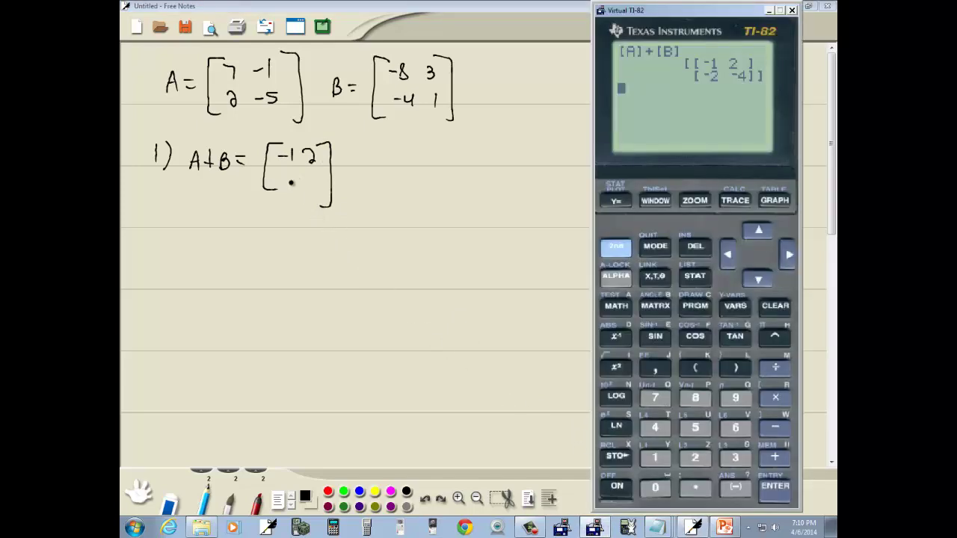
left_click_drag(278, 180, 312, 183)
left_click_drag(315, 175, 322, 194)
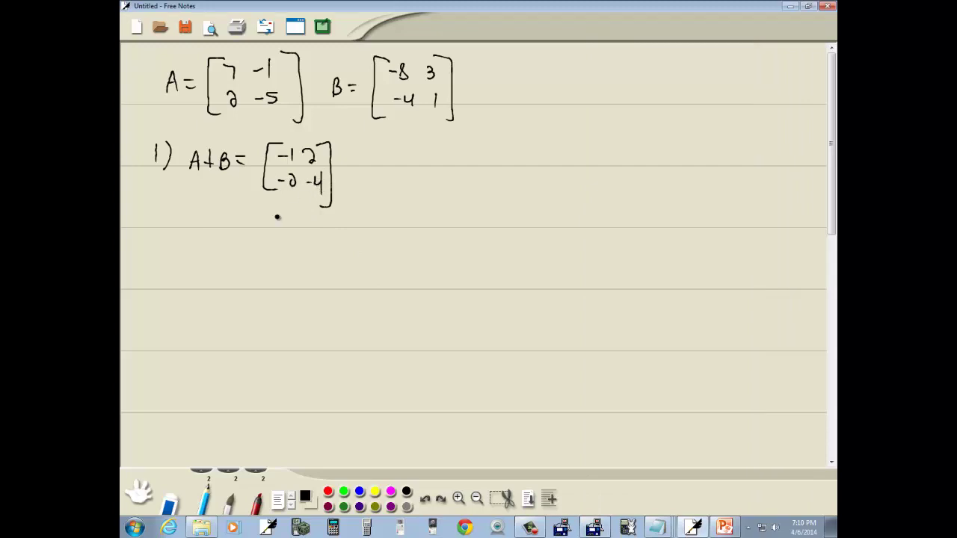
left_click_drag(161, 232, 175, 248)
Check the problem slide and handwrite 'A−B =' after the label 2).
left_click(724, 527)
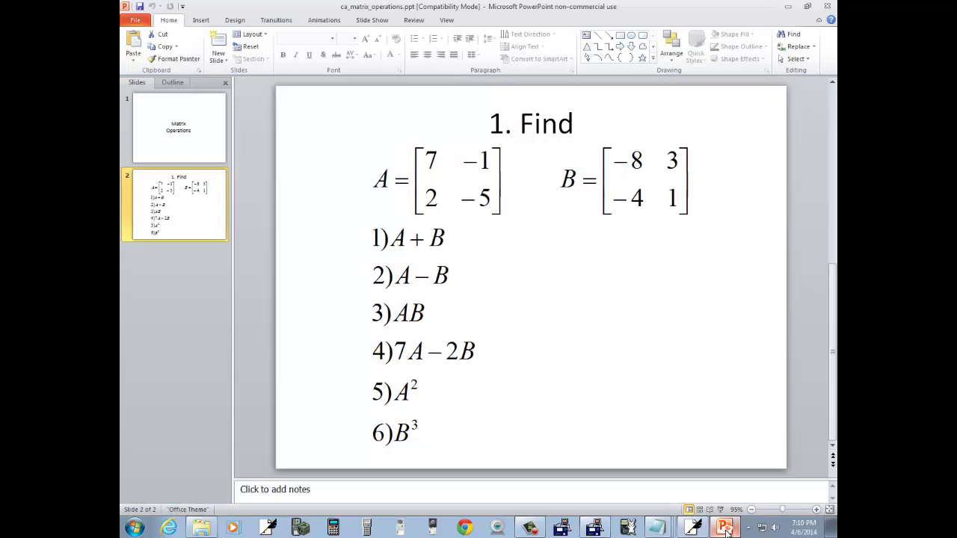
left_click(724, 528)
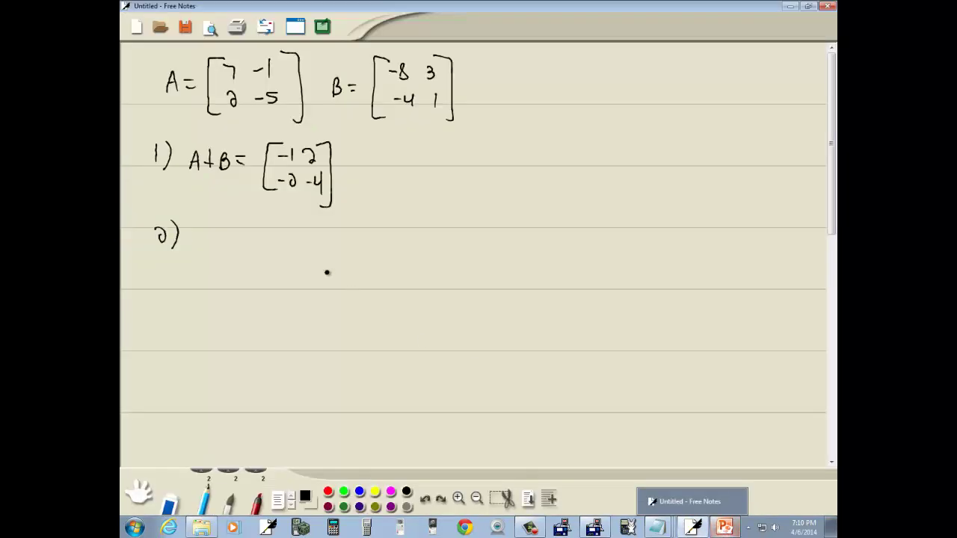
mouse_move(197, 246)
left_mouse_down()
mouse_move(232, 237)
mouse_move(226, 246)
mouse_move(252, 244)
left_mouse_up()
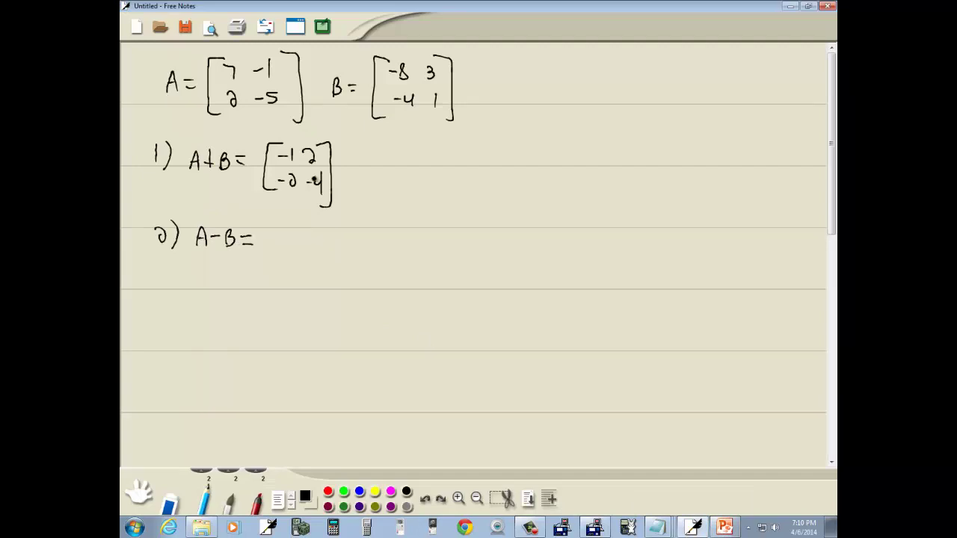
left_click(596, 528)
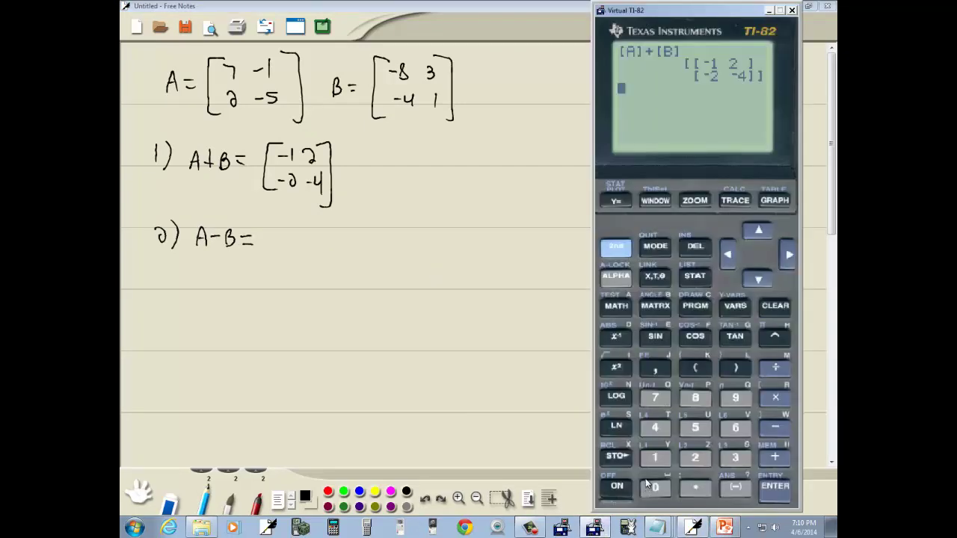
Compute [A]−[B] on the TI-82 home screen using the matrix names list.
left_click(656, 310)
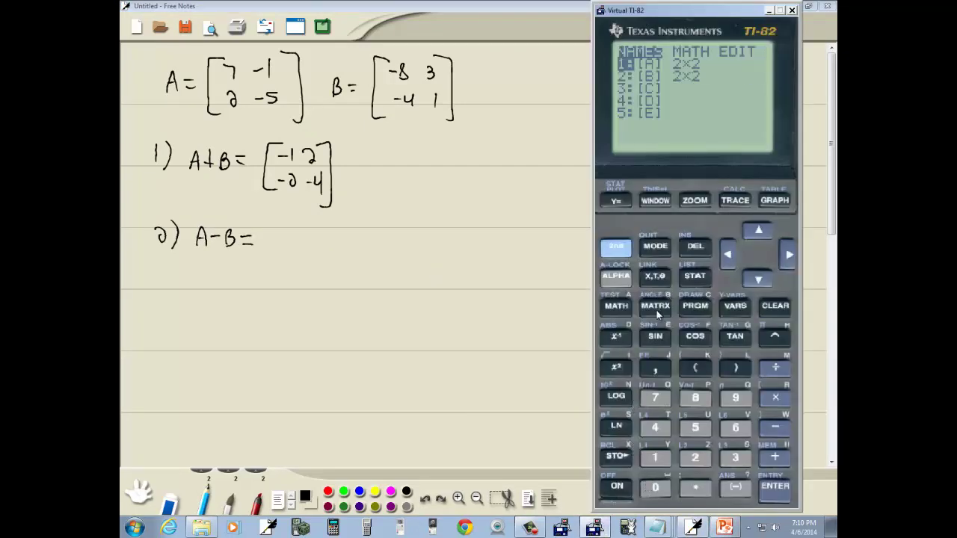
left_click(775, 488)
left_click(776, 428)
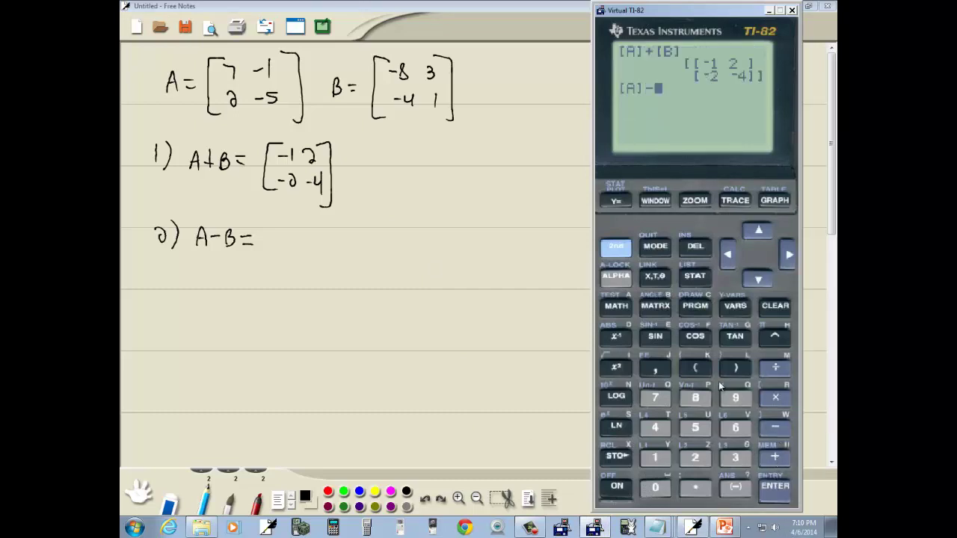
left_click(664, 309)
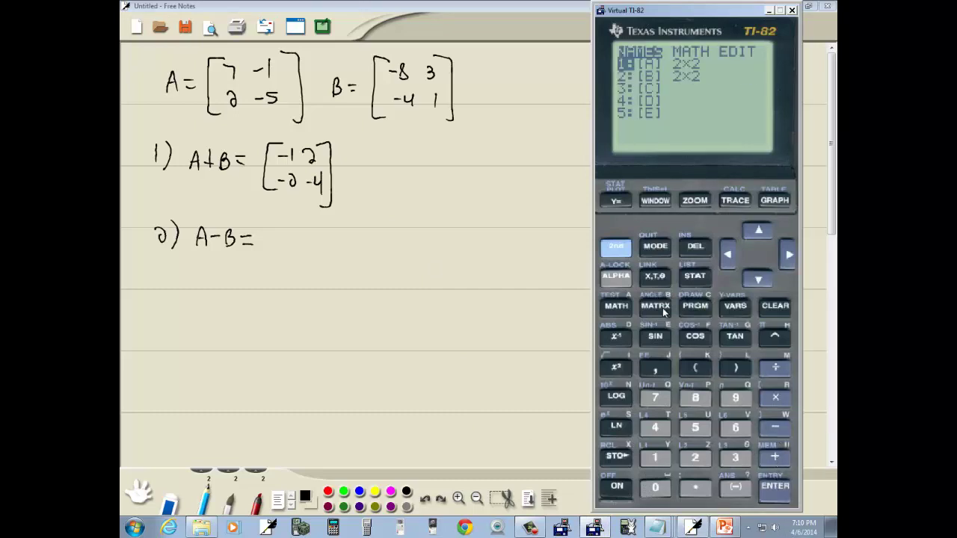
left_click(759, 277)
left_click(776, 490)
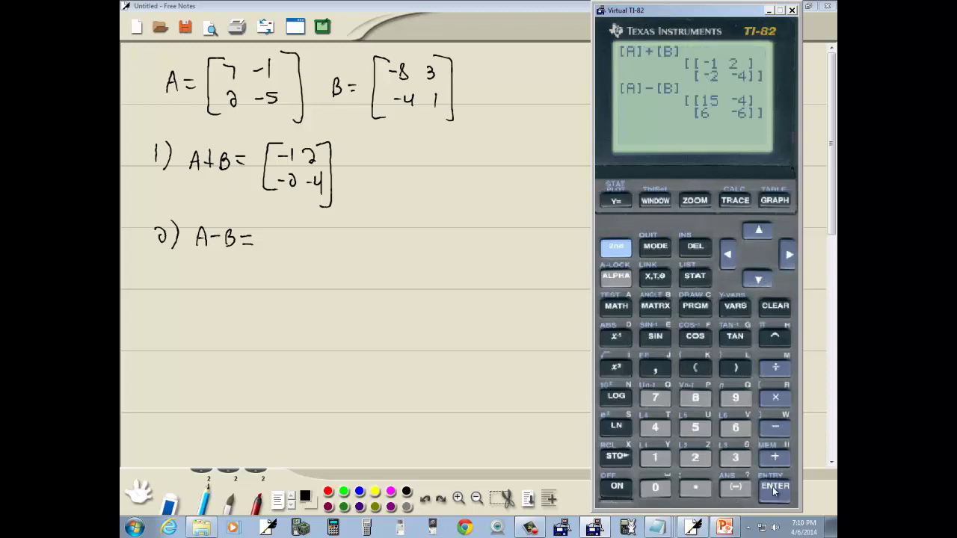
Handwrite the result [15 −4; 6 −6] after 'A−B =' and start the label 3).
left_click(284, 216)
mouse_move(283, 221)
left_mouse_down()
mouse_move(267, 262)
mouse_move(282, 268)
mouse_move(291, 240)
mouse_move(338, 243)
left_mouse_up()
left_click(595, 527)
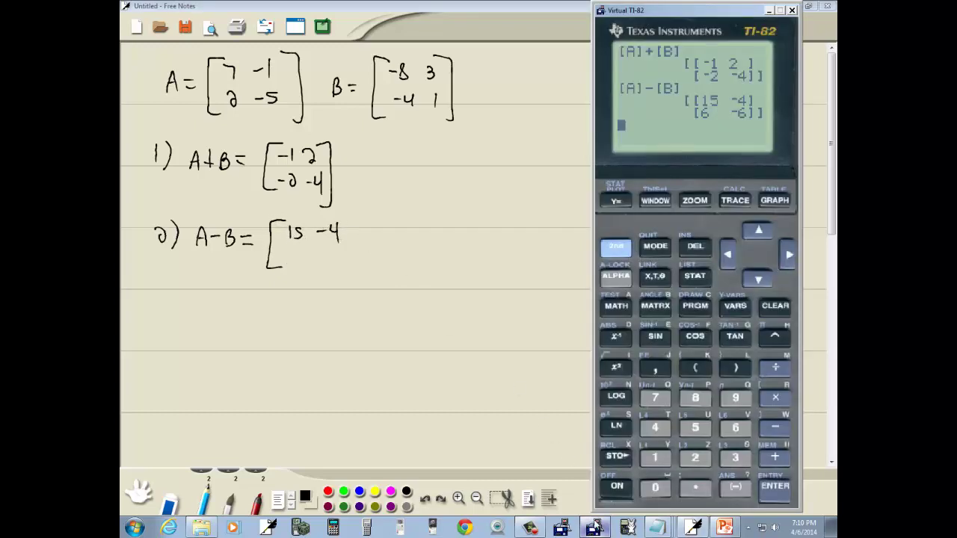
left_click(298, 249)
mouse_move(298, 249)
left_mouse_down()
mouse_move(296, 260)
mouse_move(326, 256)
left_mouse_up()
left_click_drag(337, 252, 335, 258)
mouse_move(334, 213)
left_mouse_down()
mouse_move(351, 237)
mouse_move(344, 272)
left_mouse_up()
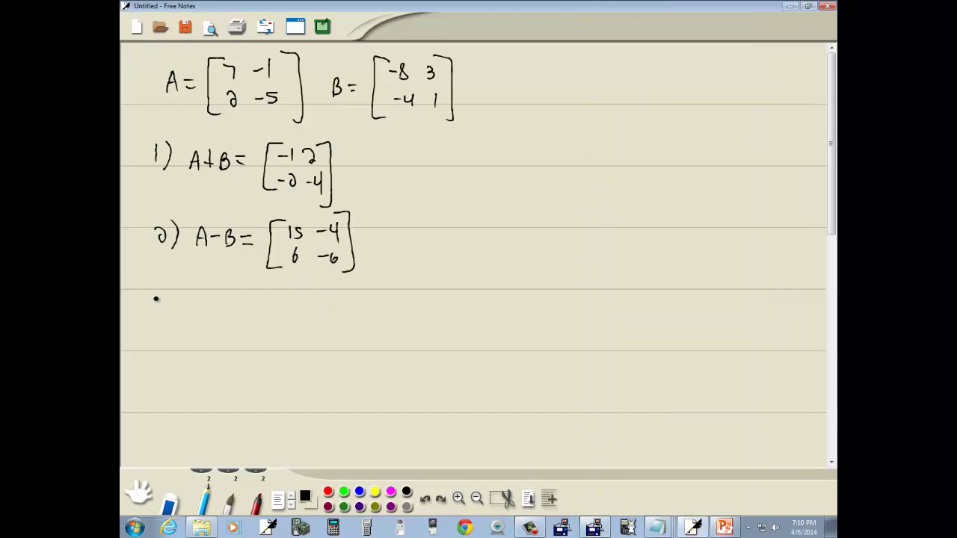
mouse_move(164, 299)
left_mouse_down()
mouse_move(159, 311)
mouse_move(179, 314)
left_mouse_up()
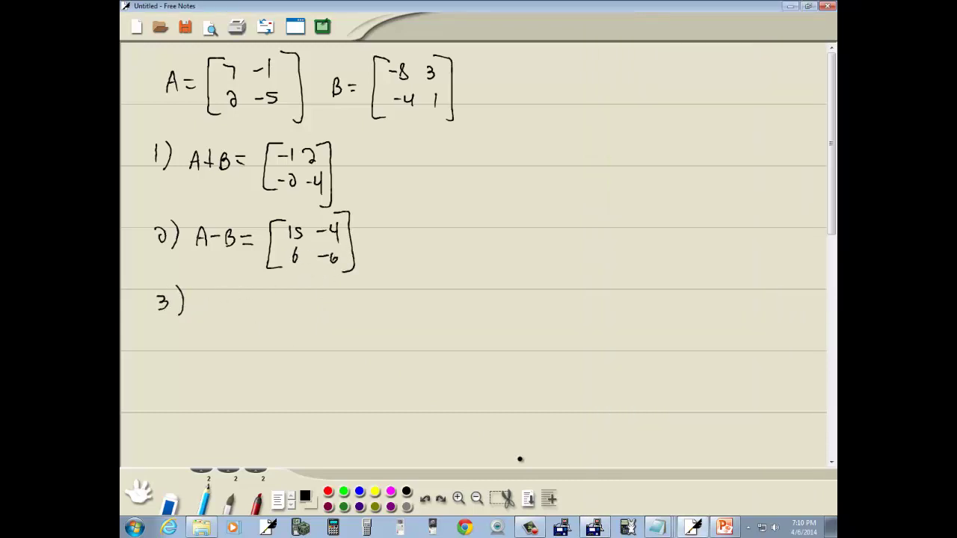
Check the problem slide and handwrite 'AB =' after the label 3).
left_click(723, 529)
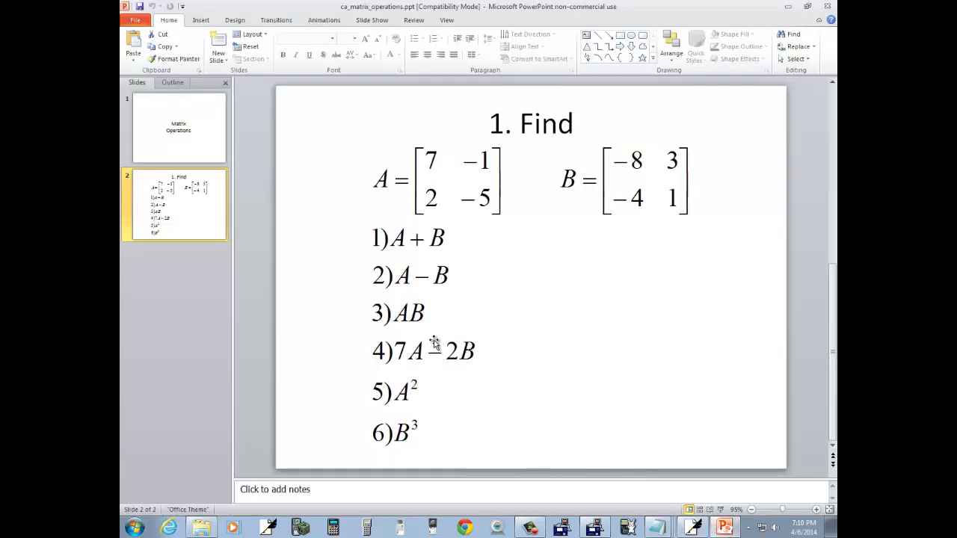
left_click(691, 528)
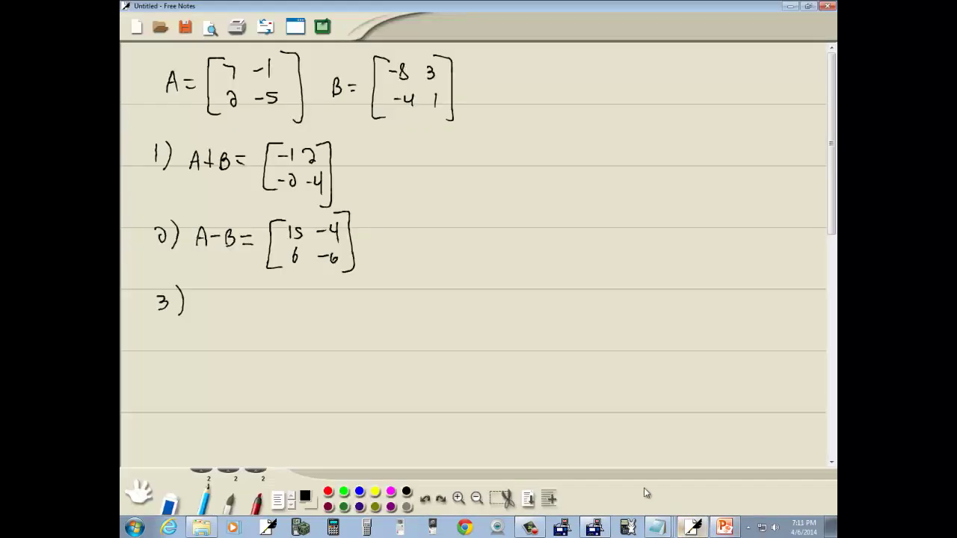
mouse_move(204, 318)
left_mouse_down()
mouse_move(250, 303)
mouse_move(251, 314)
left_mouse_up()
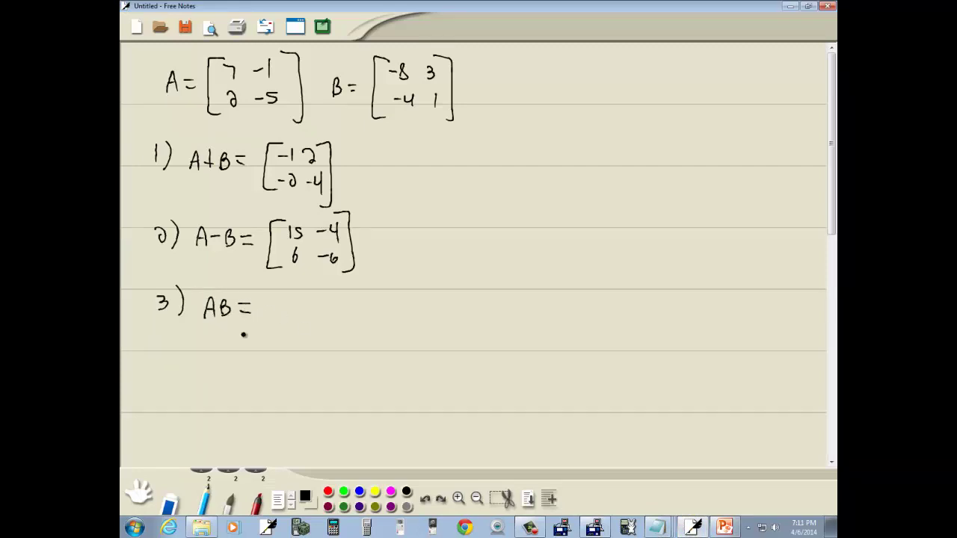
left_click(595, 529)
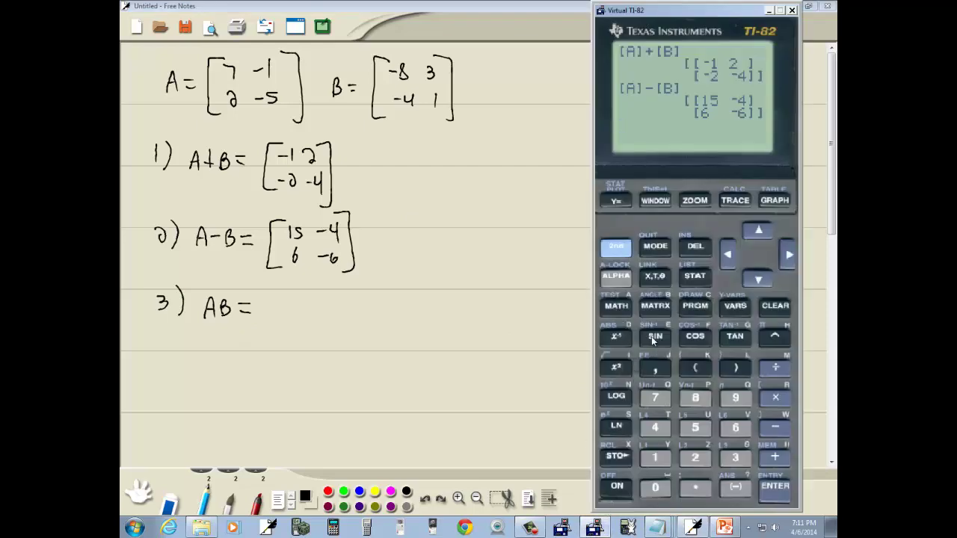
Compute the product [A]*[B] on the TI-82 using the matrix names list.
left_click(657, 306)
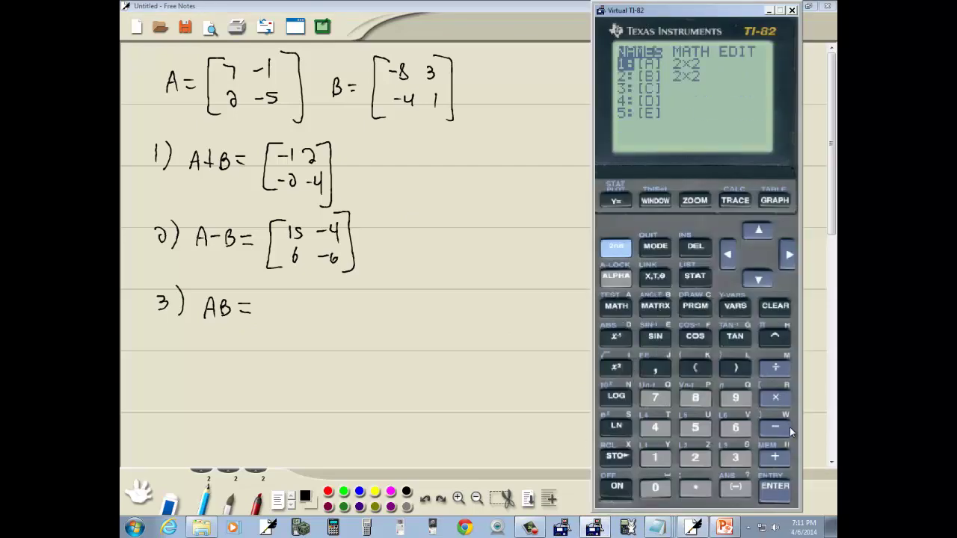
left_click(782, 491)
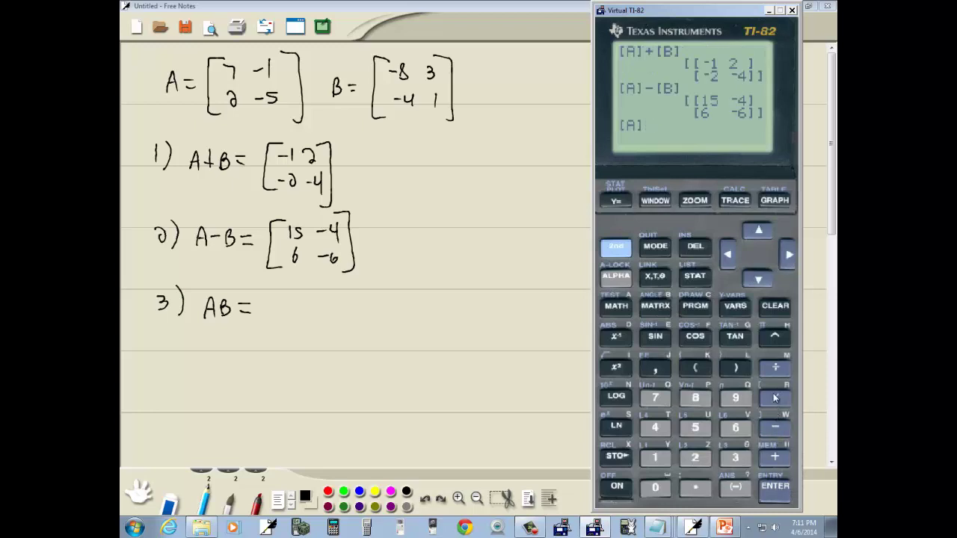
left_click(776, 398)
left_click(655, 306)
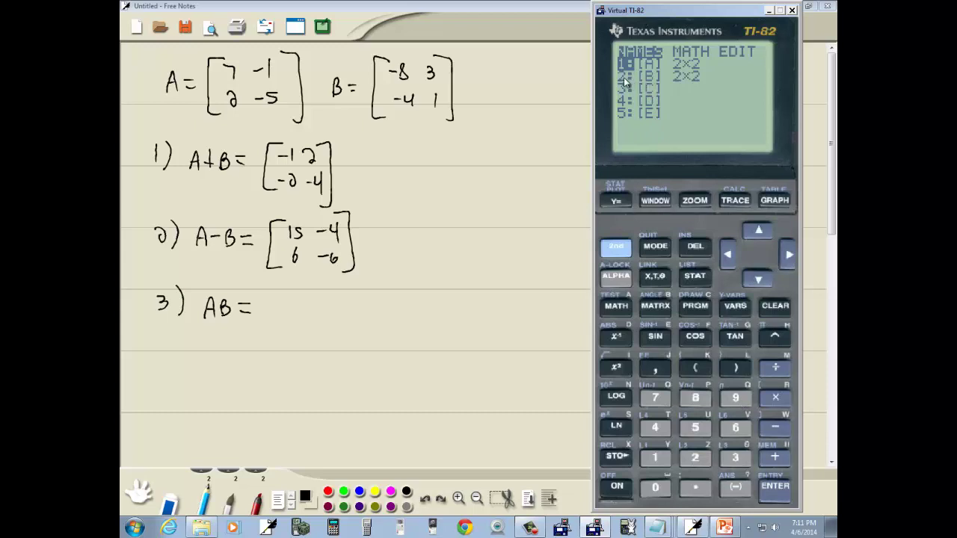
left_click(706, 459)
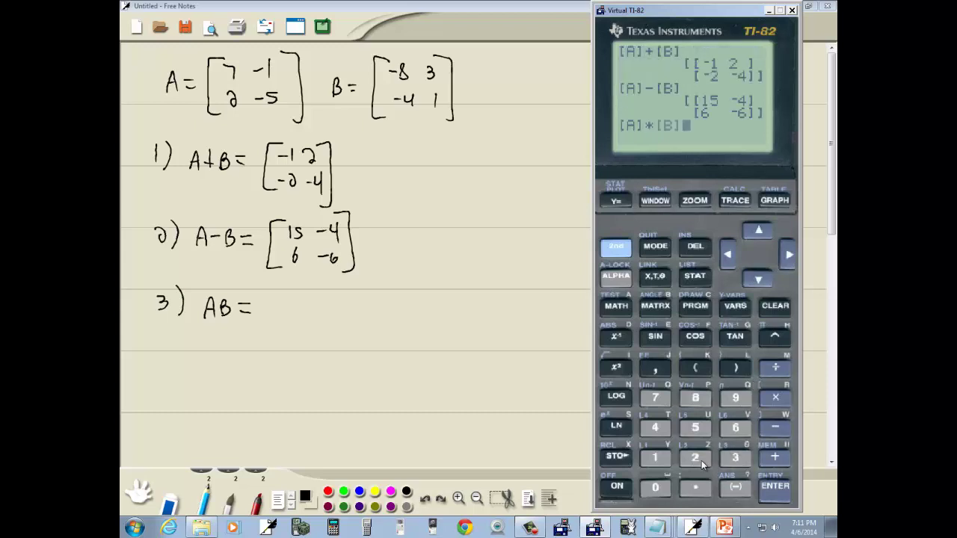
left_click(780, 495)
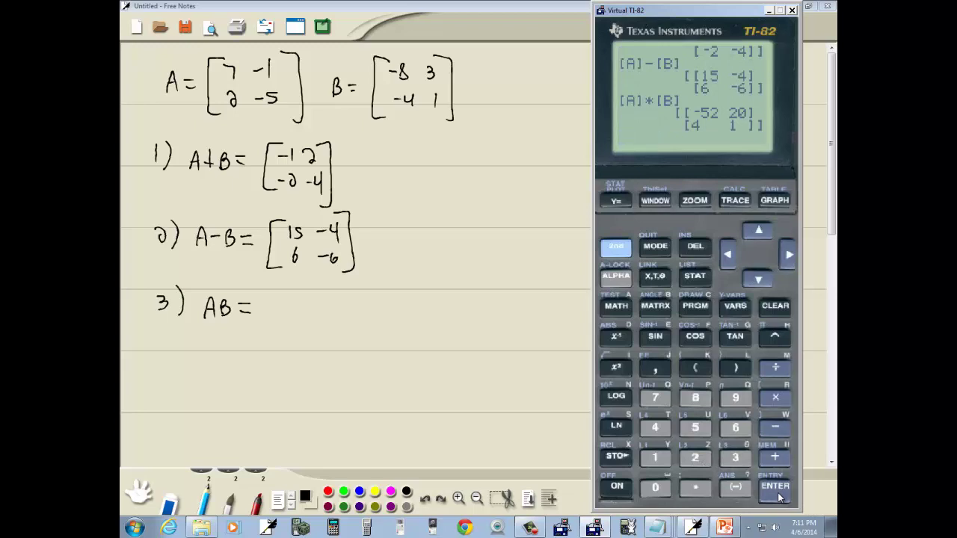
Handwrite the product matrix [−52 20; 4 1] after '3) AB =' in the notes.
mouse_move(274, 290)
left_mouse_down()
mouse_move(263, 316)
mouse_move(275, 334)
left_mouse_up()
left_click_drag(293, 299, 336, 302)
left_click(596, 527)
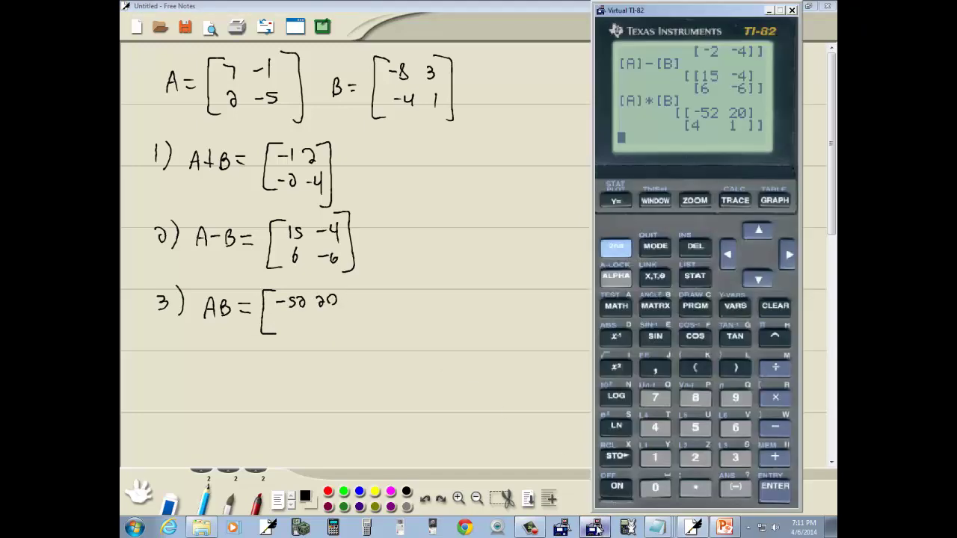
left_click_drag(295, 318, 302, 333)
left_click_drag(339, 291, 341, 341)
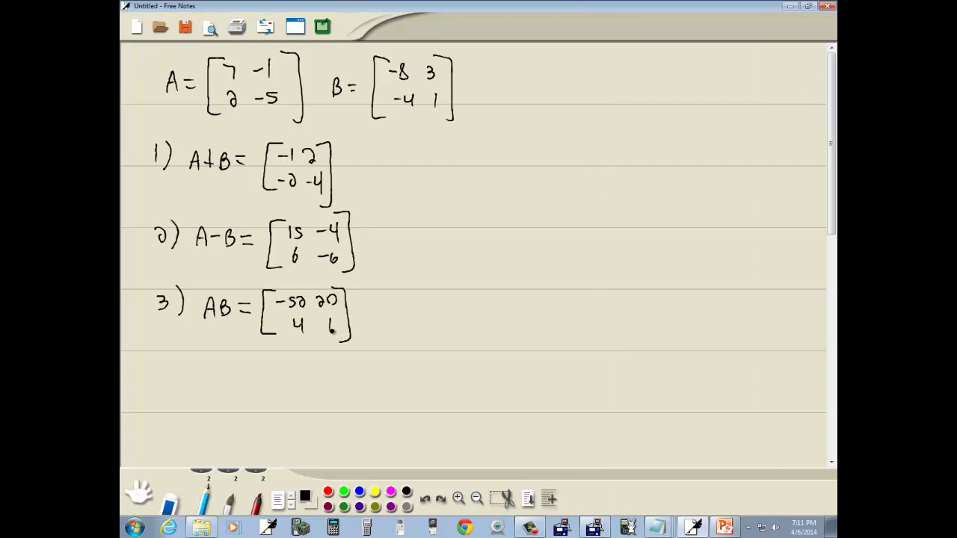
Evaluate [A][B] without a multiplication sign, getting [[−52 20][4 1]], then label item 4) in the notes.
left_click(595, 528)
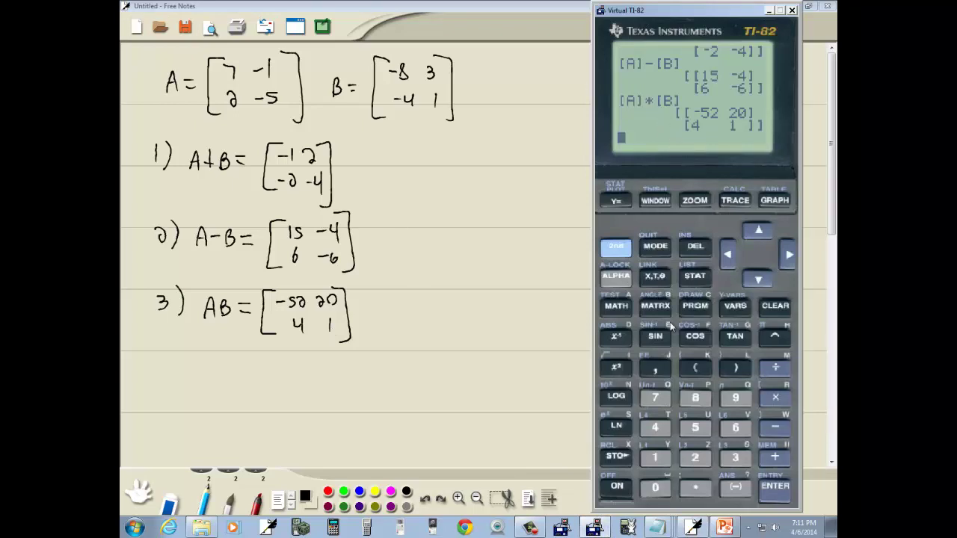
left_click(654, 307)
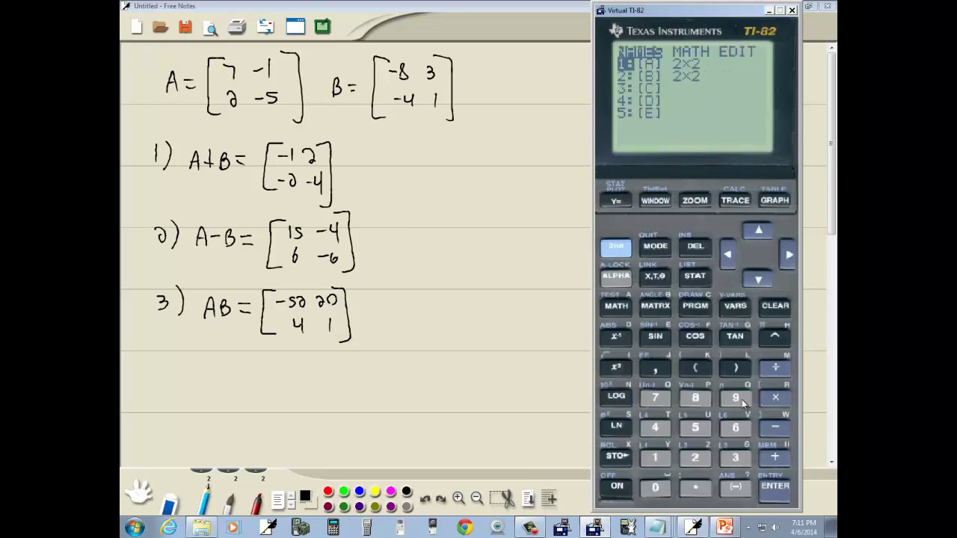
left_click(771, 497)
left_click(657, 307)
left_click(695, 459)
left_click(775, 491)
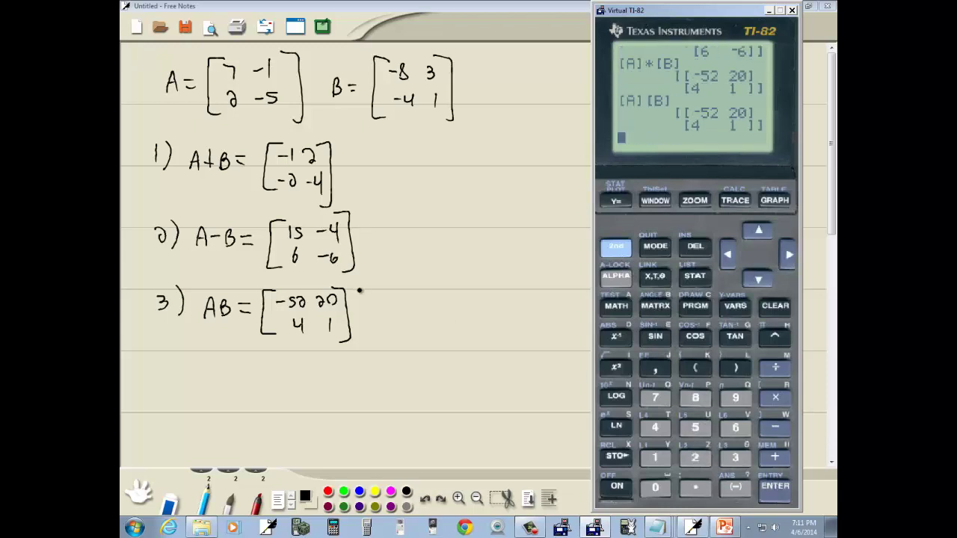
left_click(228, 402)
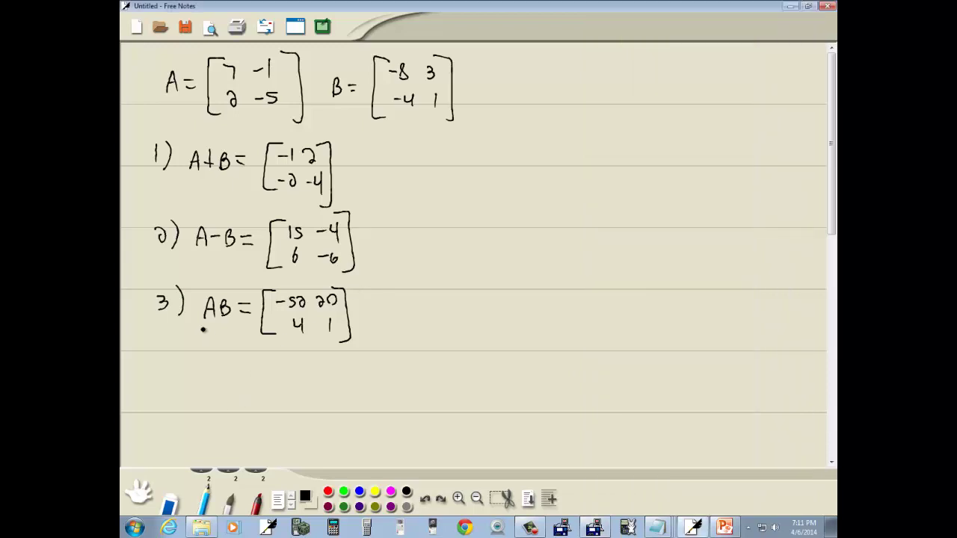
left_click_drag(167, 364, 185, 385)
Copy '7A − 2B =' from the problem slide after item 4) in the notes.
left_click(723, 527)
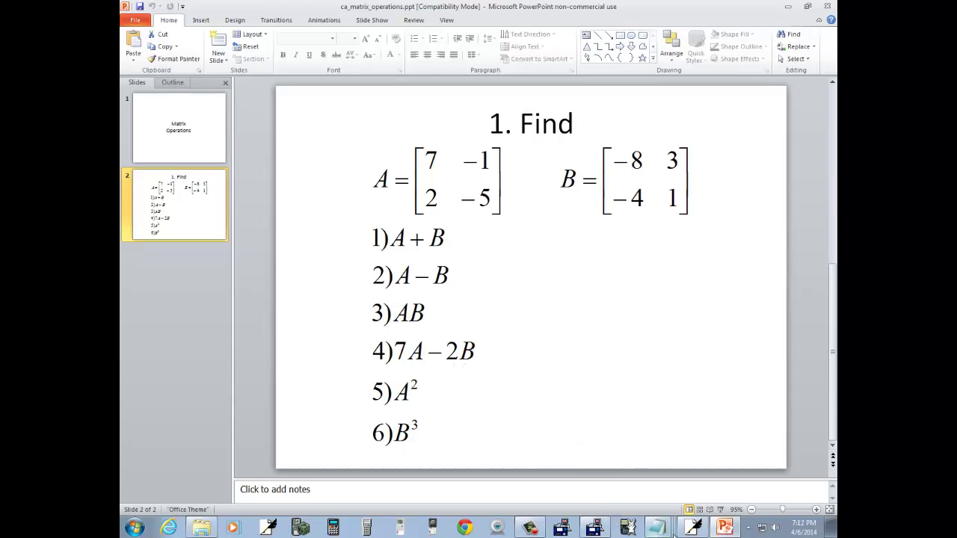
left_click(691, 527)
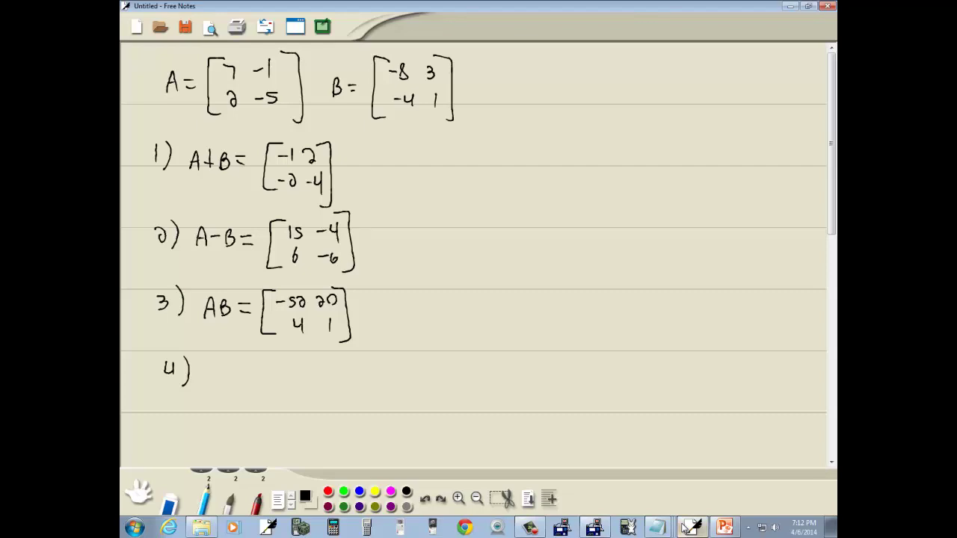
mouse_move(196, 374)
left_mouse_down()
mouse_move(209, 375)
mouse_move(210, 389)
left_mouse_up()
left_click_drag(212, 389, 277, 378)
left_click_drag(270, 383, 277, 384)
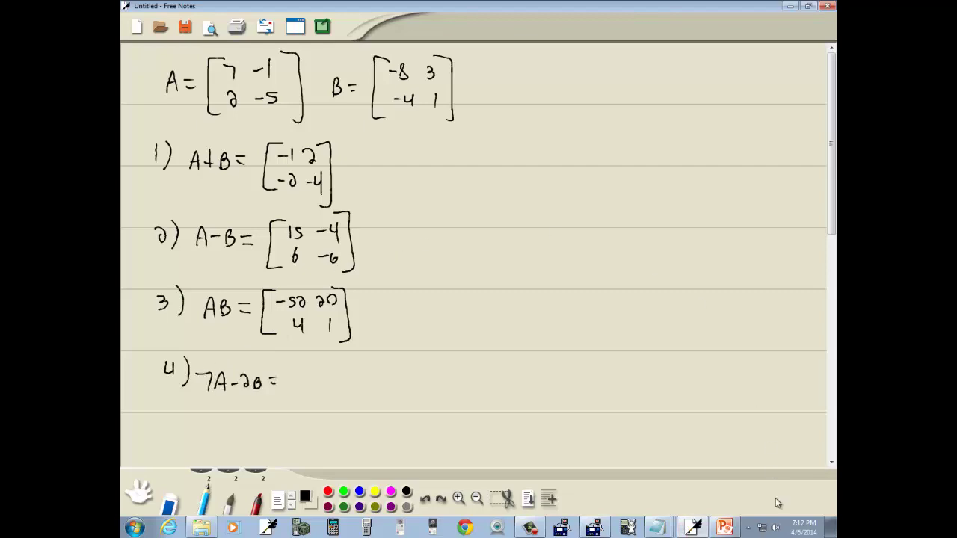
left_click(724, 528)
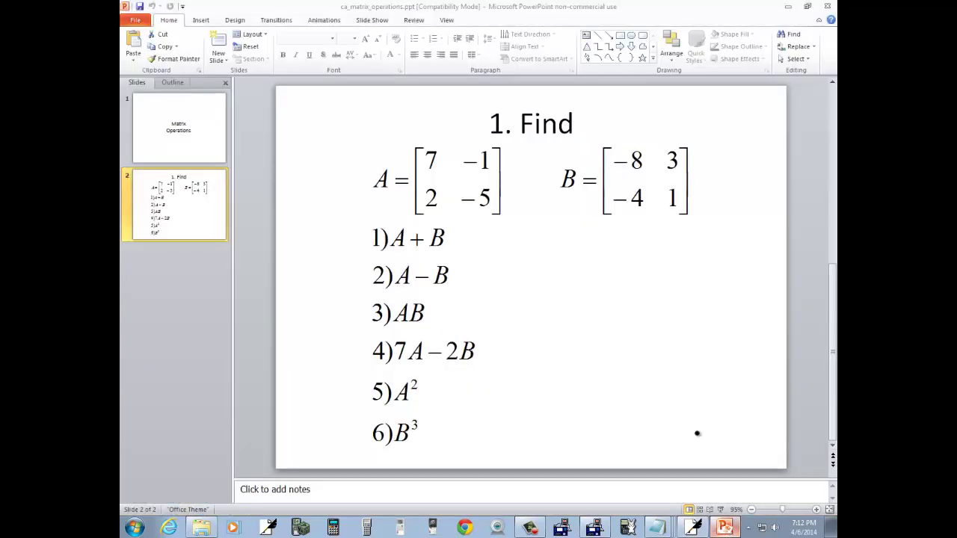
left_click(694, 528)
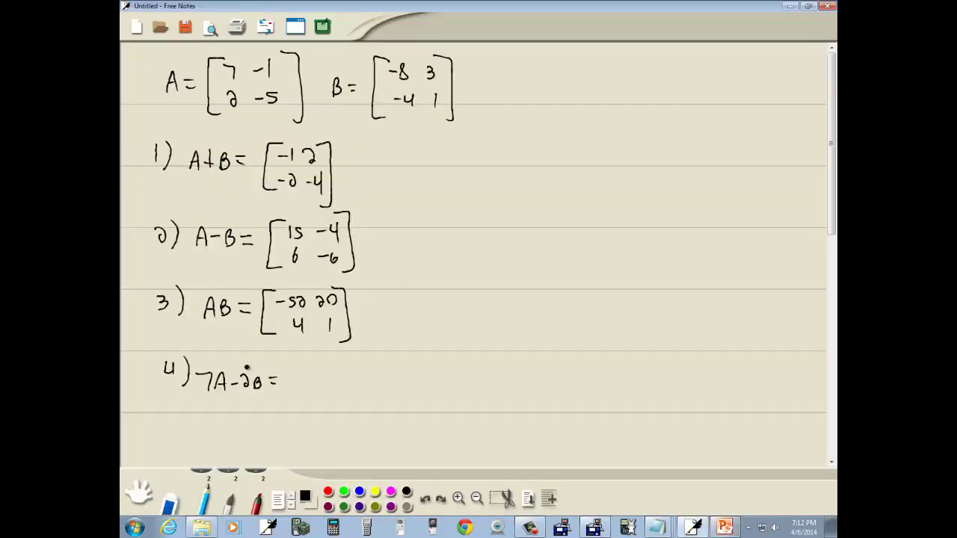
Clear the TI-82 home screen and evaluate 7[A]−2[B], giving [[65 −13][22 −37]].
left_click(619, 527)
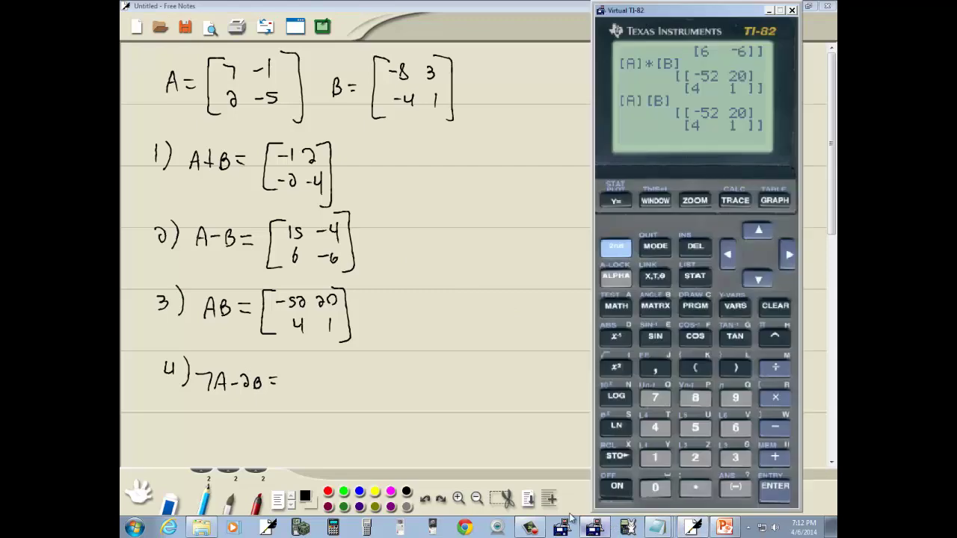
left_click(778, 309)
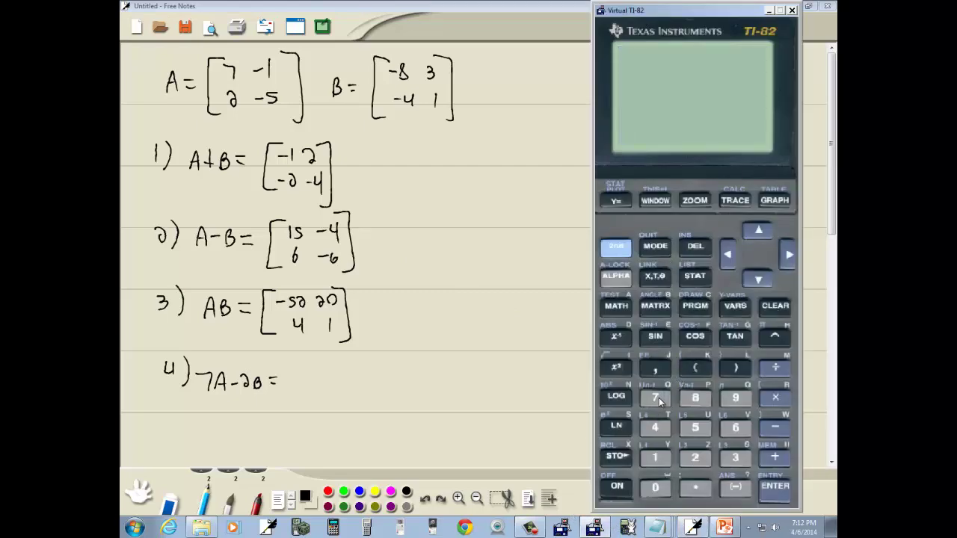
left_click(655, 306)
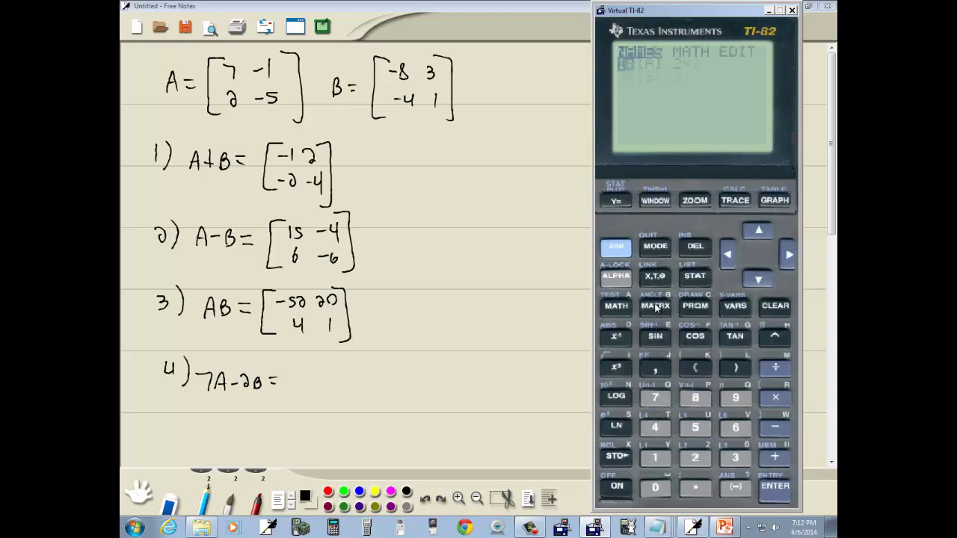
left_click(776, 490)
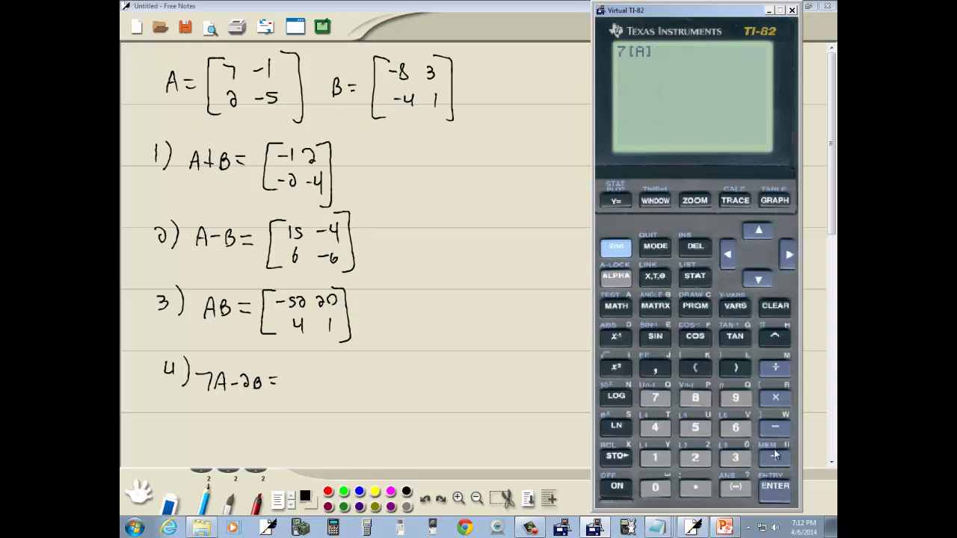
left_click(774, 428)
left_click(698, 459)
left_click(664, 309)
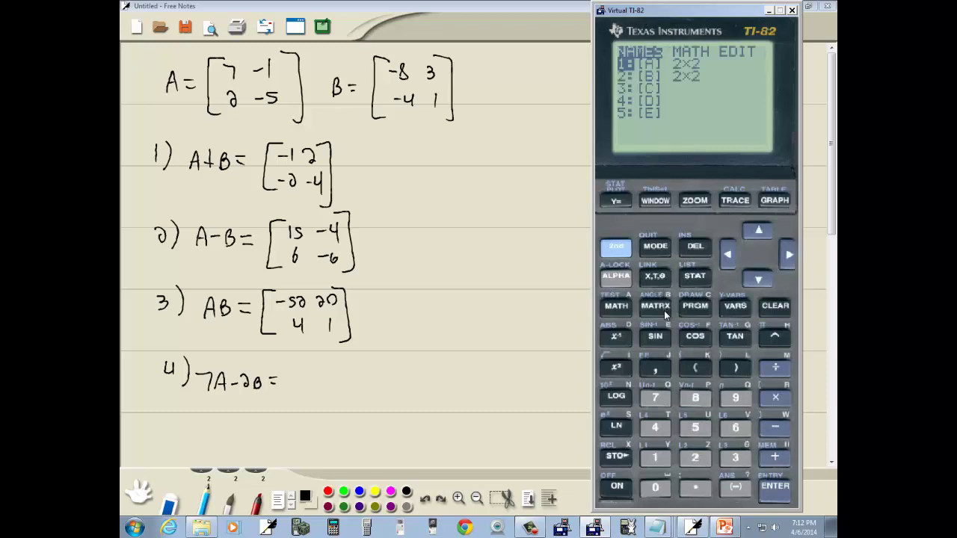
left_click(699, 458)
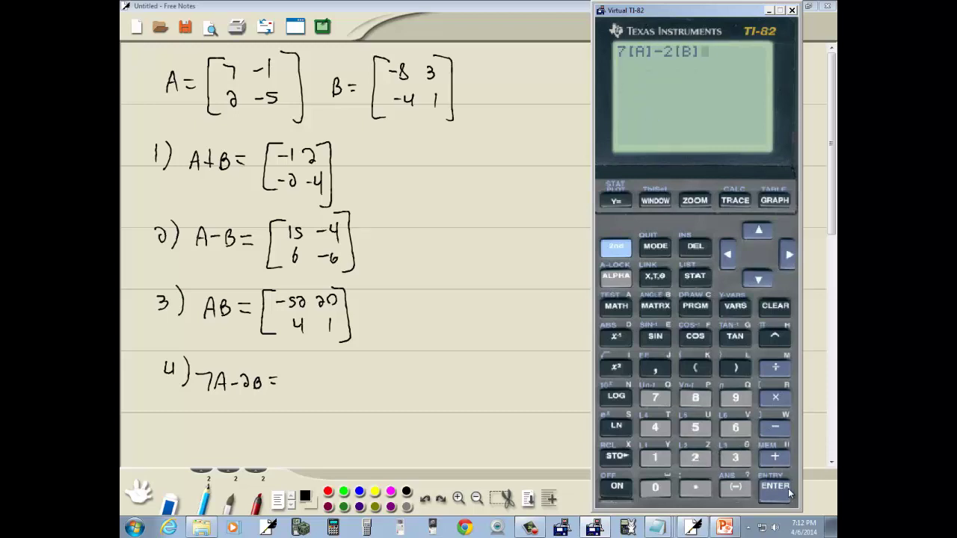
left_click(780, 491)
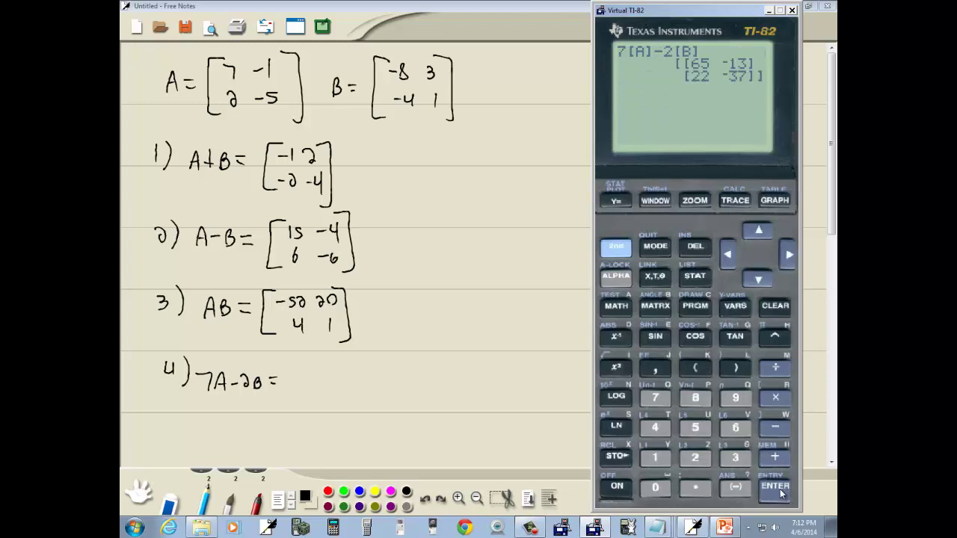
Draw the opening bracket and write the first row, 65 and −13, after 7A−2B =.
left_click(301, 358)
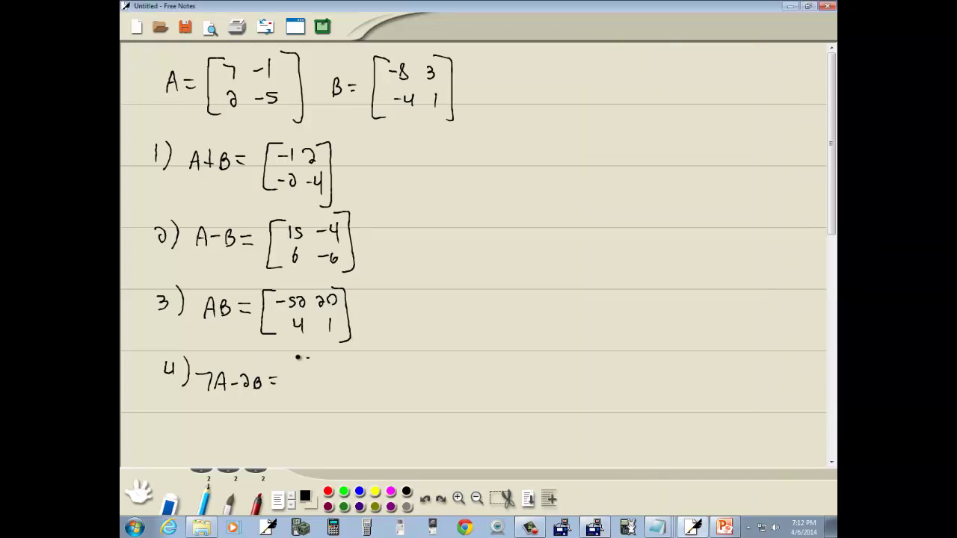
left_click_drag(307, 357, 306, 403)
left_click_drag(311, 364, 314, 374)
left_click_drag(320, 363, 320, 374)
left_click(595, 528)
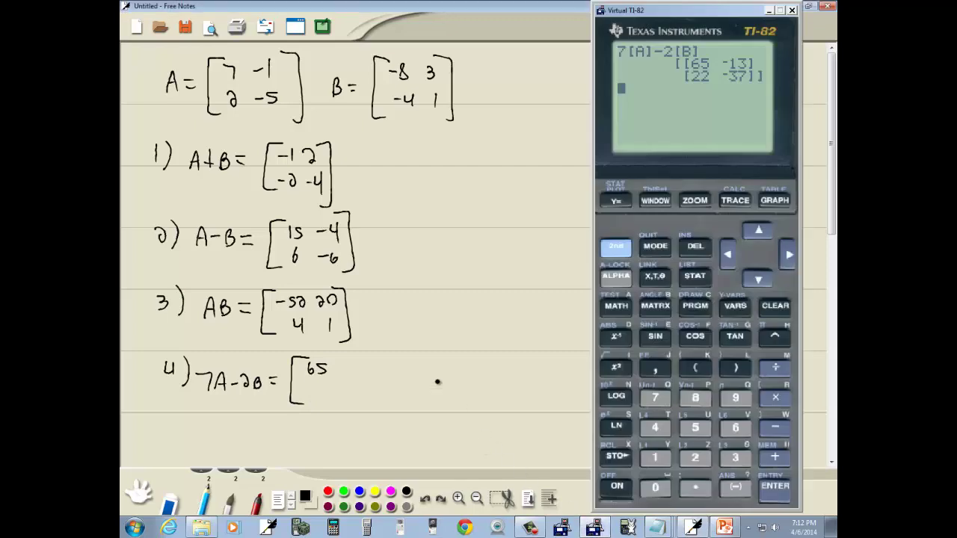
left_click(348, 366)
left_click_drag(343, 368, 348, 367)
left_click_drag(352, 363, 351, 376)
left_click_drag(356, 364, 355, 376)
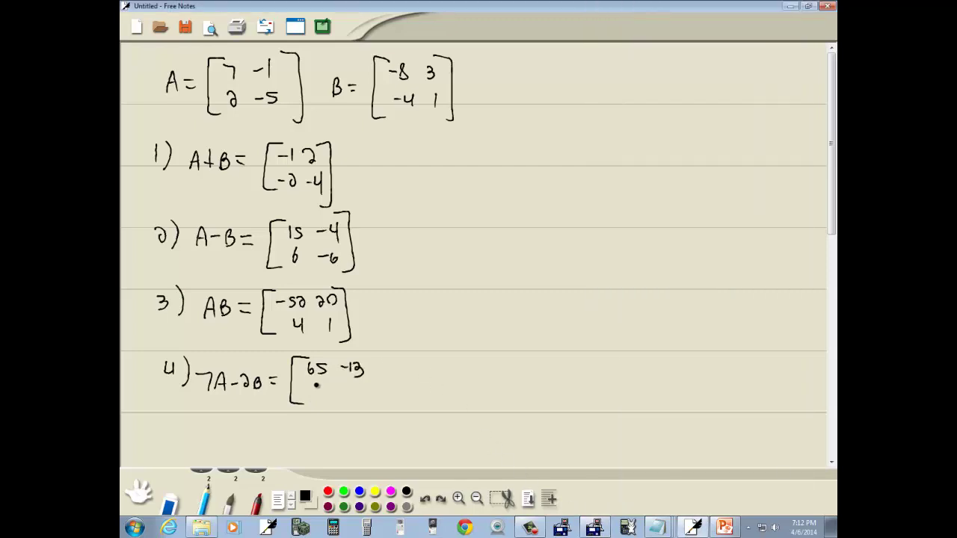
Write the second row, 22 and −37, close the bracket, and label the next problem 5).
left_click_drag(311, 398, 317, 399)
left_click_drag(316, 386, 318, 397)
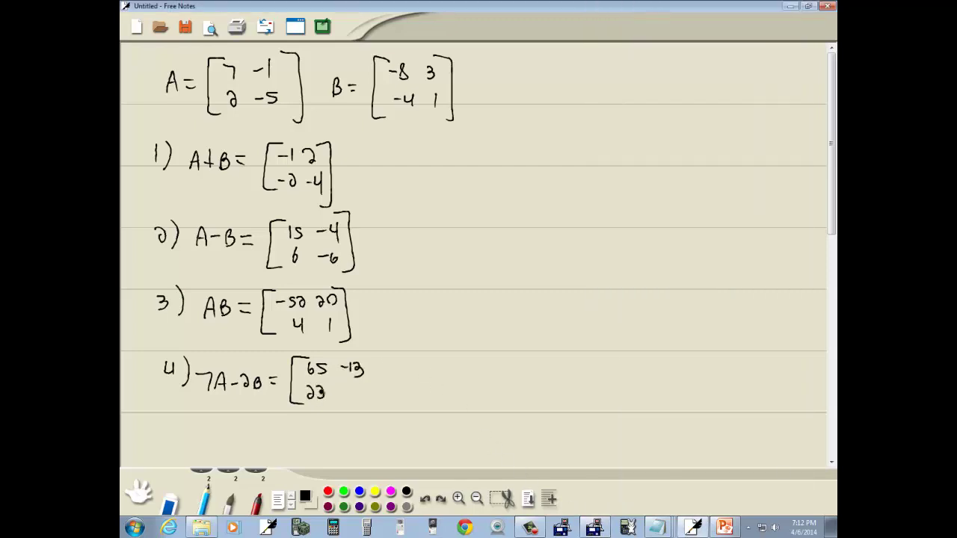
left_click(593, 529)
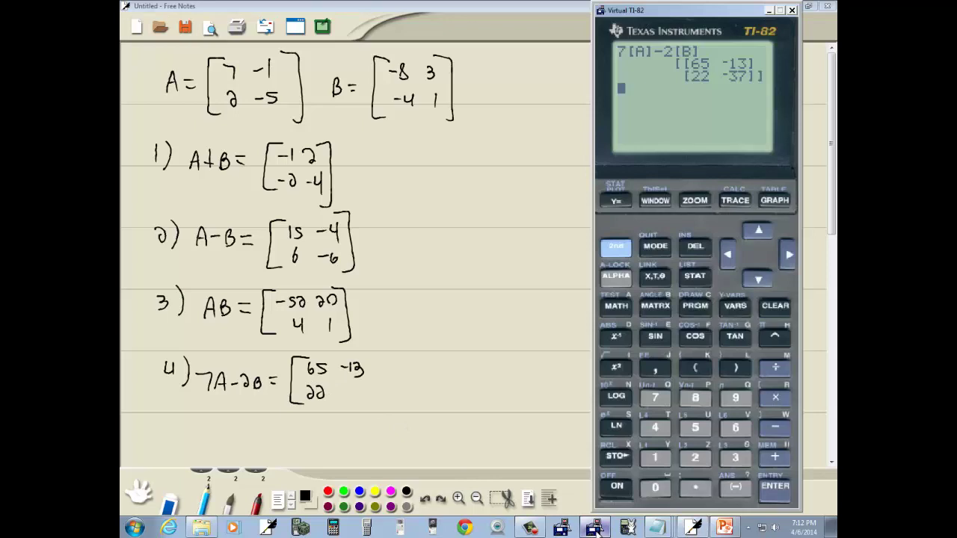
left_click(347, 394)
left_click_drag(343, 393, 366, 404)
mouse_move(375, 357)
left_mouse_down()
mouse_move(379, 387)
mouse_move(374, 417)
left_mouse_up()
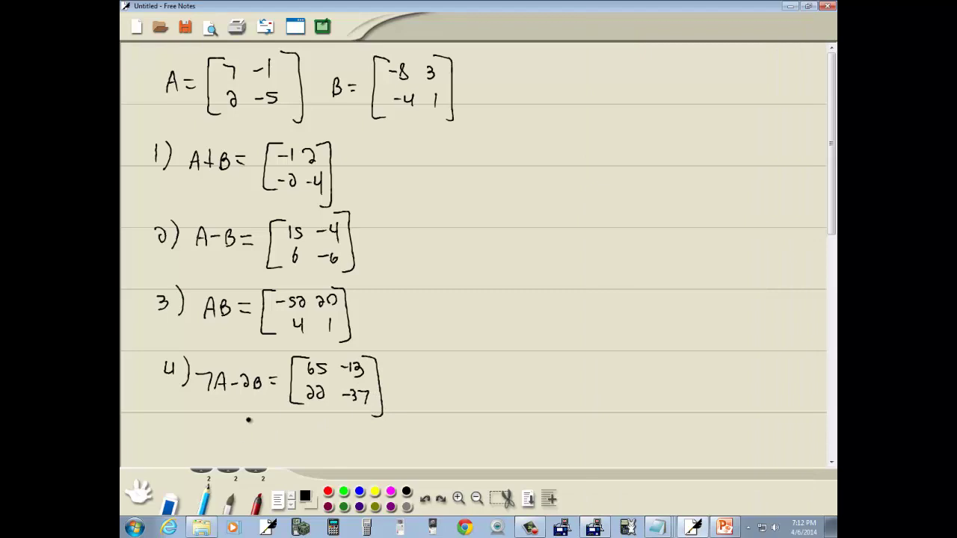
mouse_move(392, 156)
left_mouse_down()
mouse_move(380, 176)
mouse_move(399, 183)
left_mouse_up()
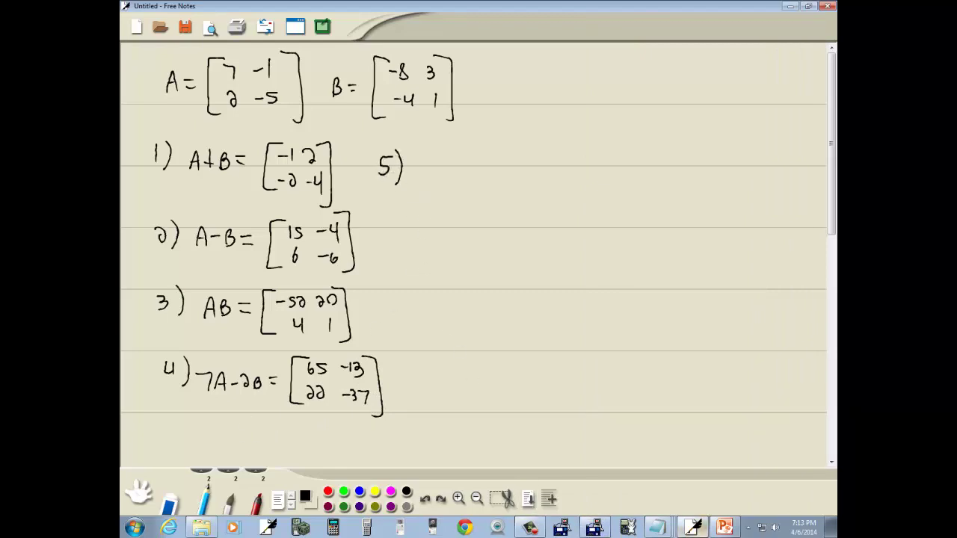
Copy 'A² =' from the problem slide after item 5) in the notes.
left_click(710, 516)
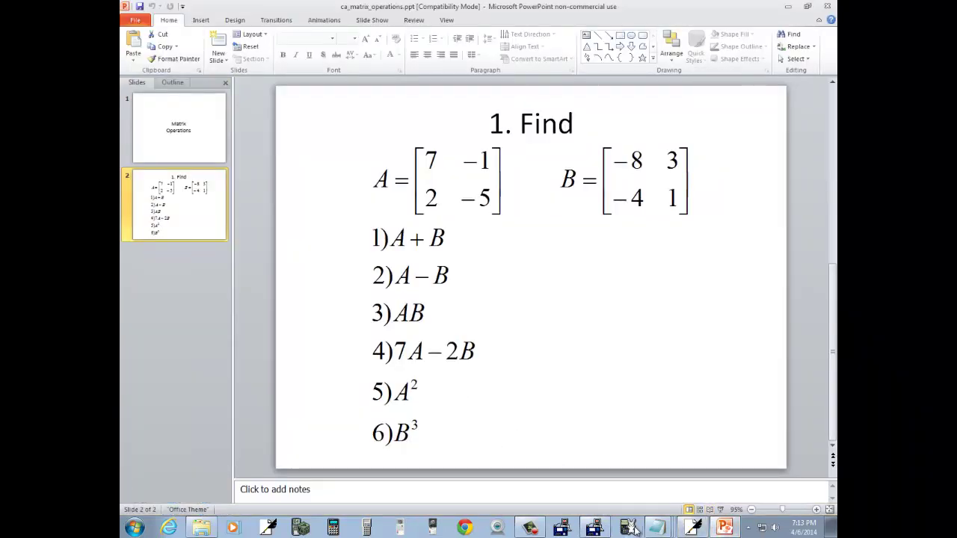
left_click(695, 528)
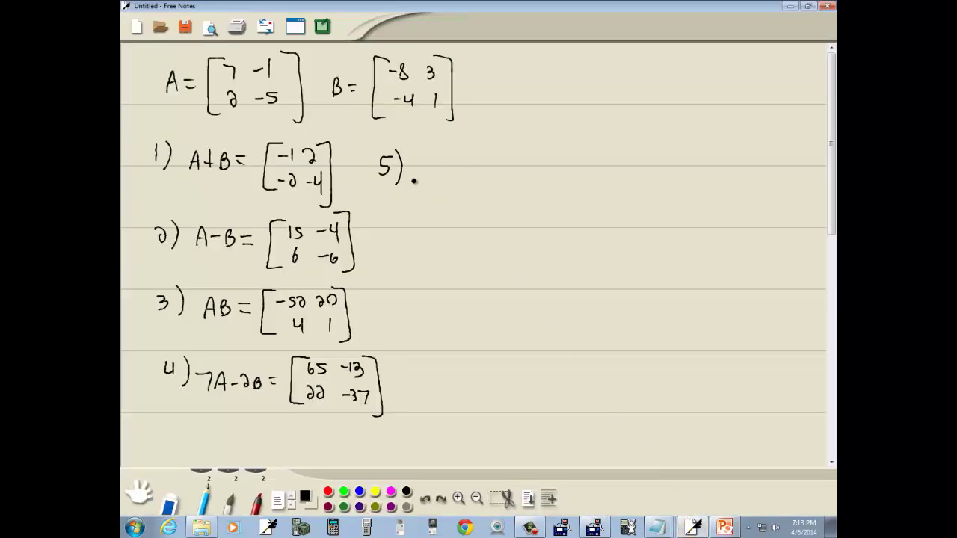
mouse_move(414, 180)
left_mouse_down()
mouse_move(439, 163)
mouse_move(451, 167)
left_mouse_up()
left_click_drag(440, 175, 452, 175)
Square matrix [A] on the TI-82, getting [[47 −2][4 23]].
left_click(580, 530)
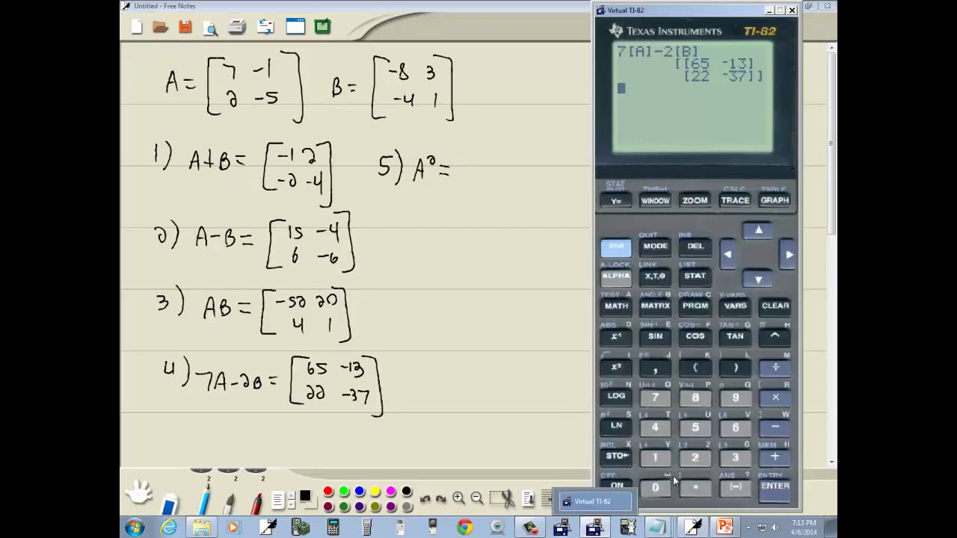
left_click(656, 306)
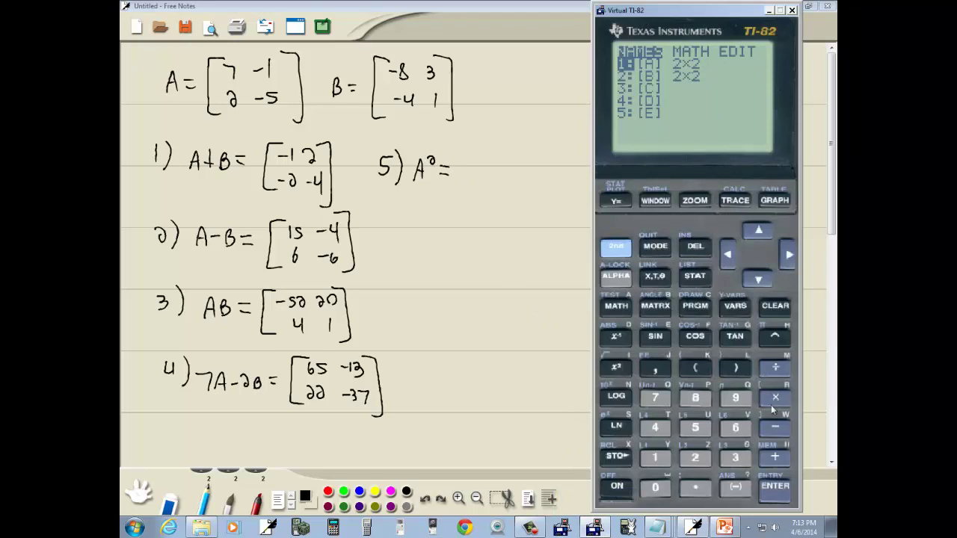
left_click(782, 483)
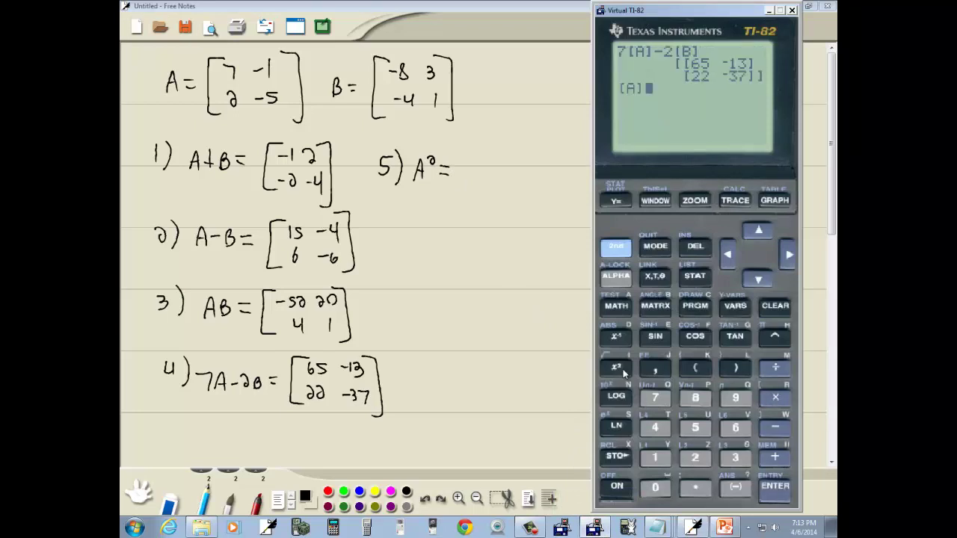
left_click(624, 369)
left_click(775, 488)
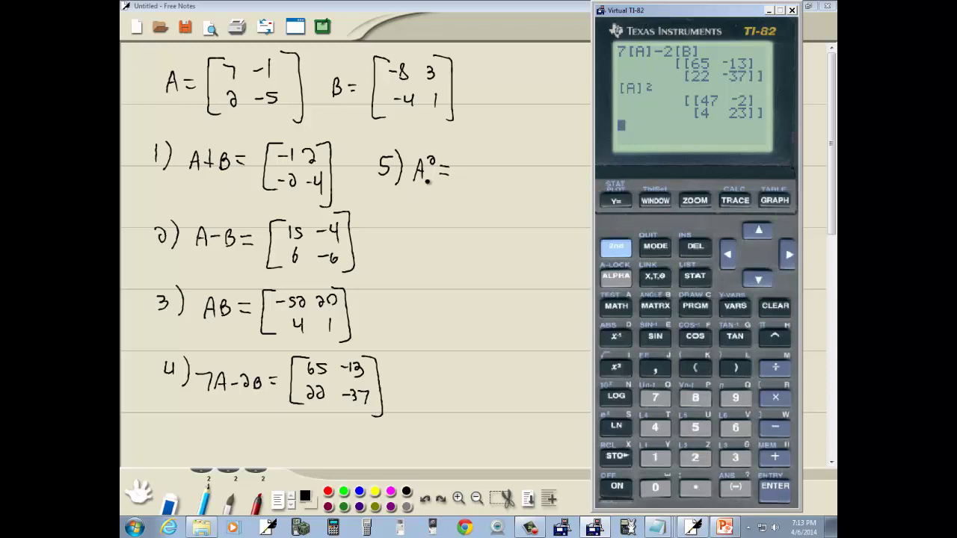
Handwrite the bracketed A² result [47 −2; 4 23] in the notes and label item 6).
left_click(474, 150)
mouse_move(475, 150)
left_mouse_down()
mouse_move(475, 192)
mouse_move(499, 169)
left_mouse_up()
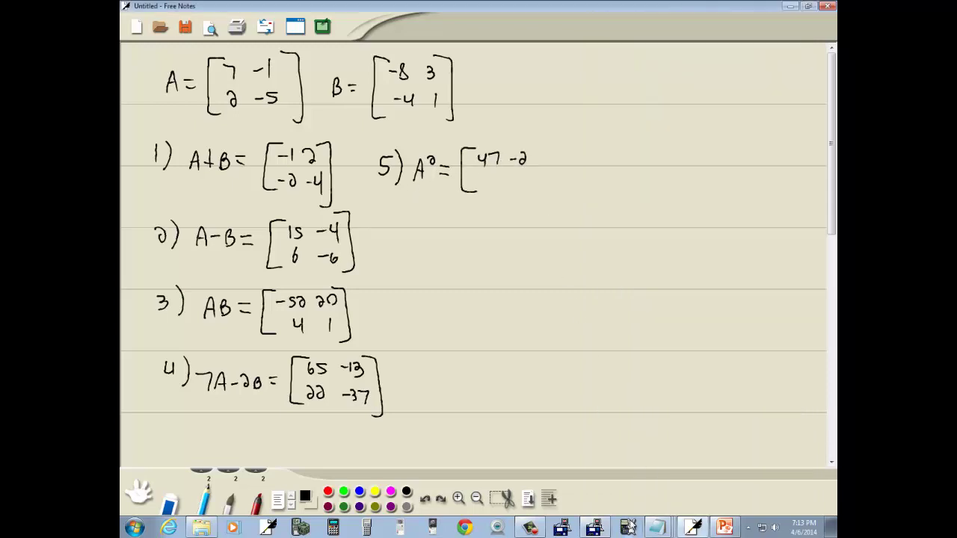
left_click(606, 527)
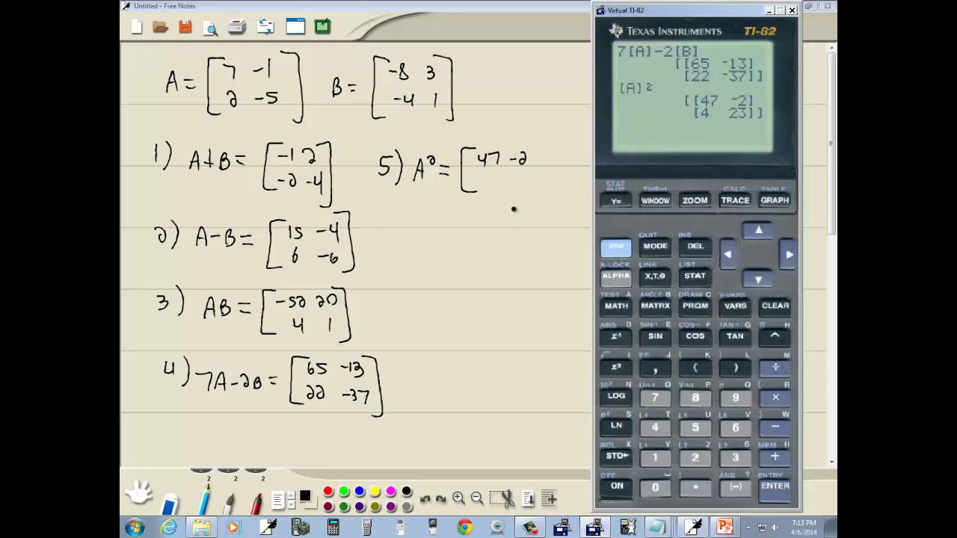
left_click(485, 170)
left_click_drag(485, 171, 492, 175)
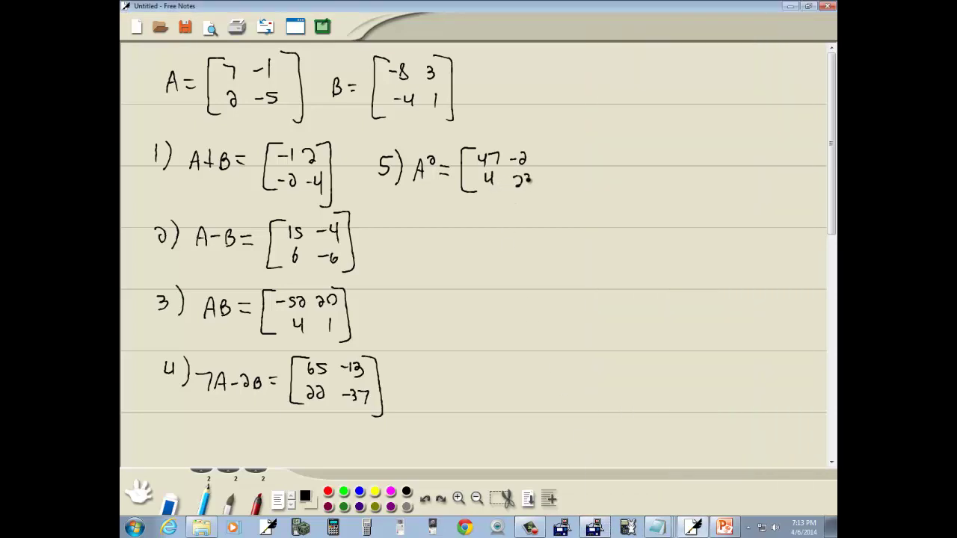
left_click_drag(542, 147, 534, 192)
left_click_drag(391, 213, 401, 238)
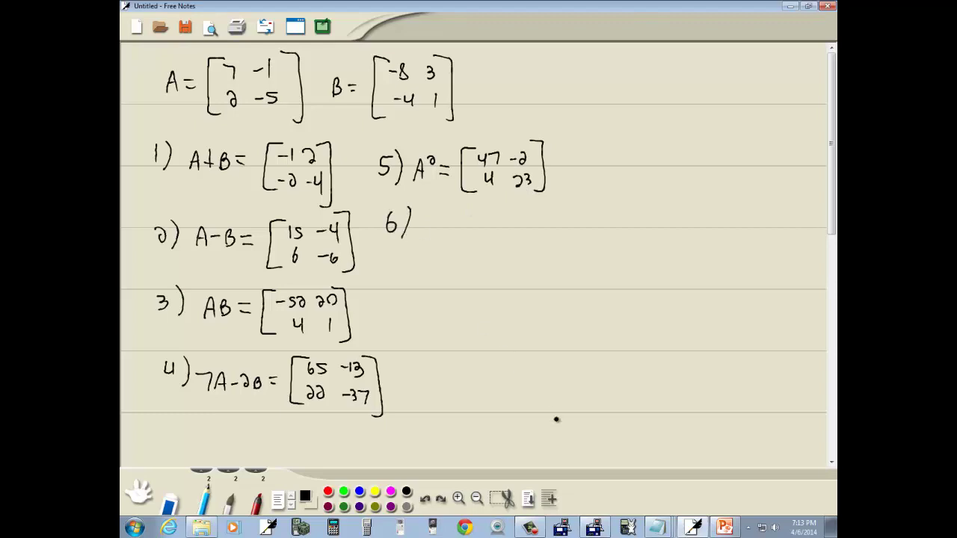
Copy 'B³ =' from the problem slide after item 6) in the notes.
left_click(724, 528)
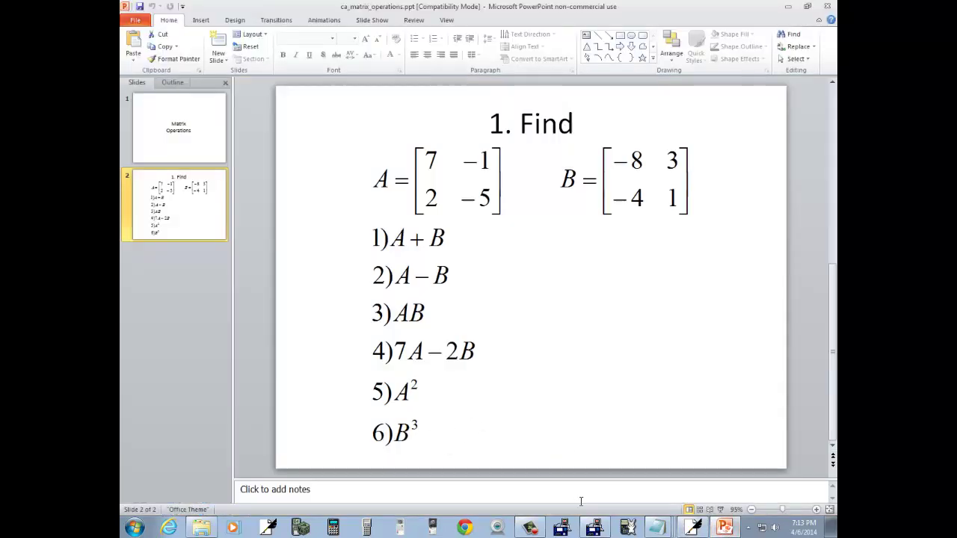
left_click(694, 528)
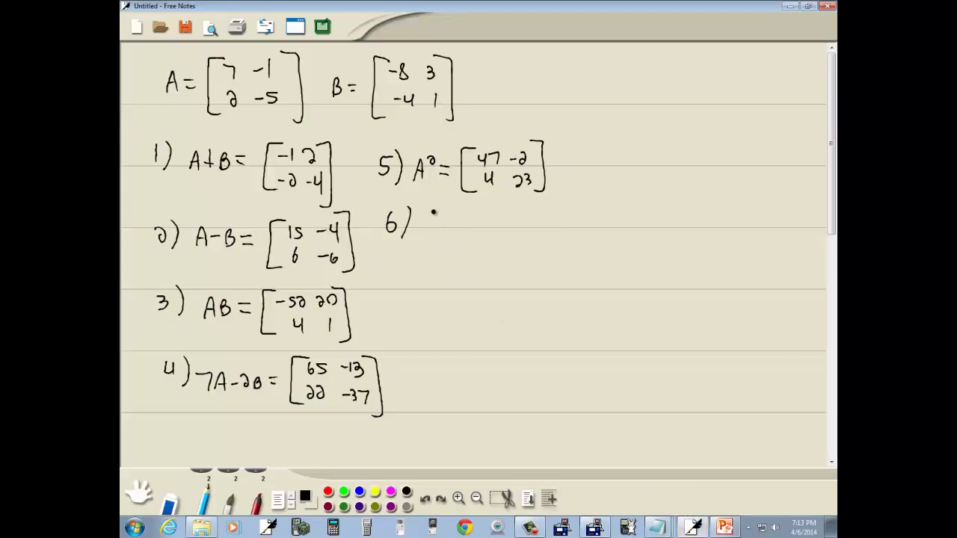
mouse_move(428, 224)
left_mouse_down()
mouse_move(432, 233)
mouse_move(462, 233)
left_mouse_up()
Compute [B]^3 on the TI-82, getting [[−332 135][−180 73]].
left_click(594, 528)
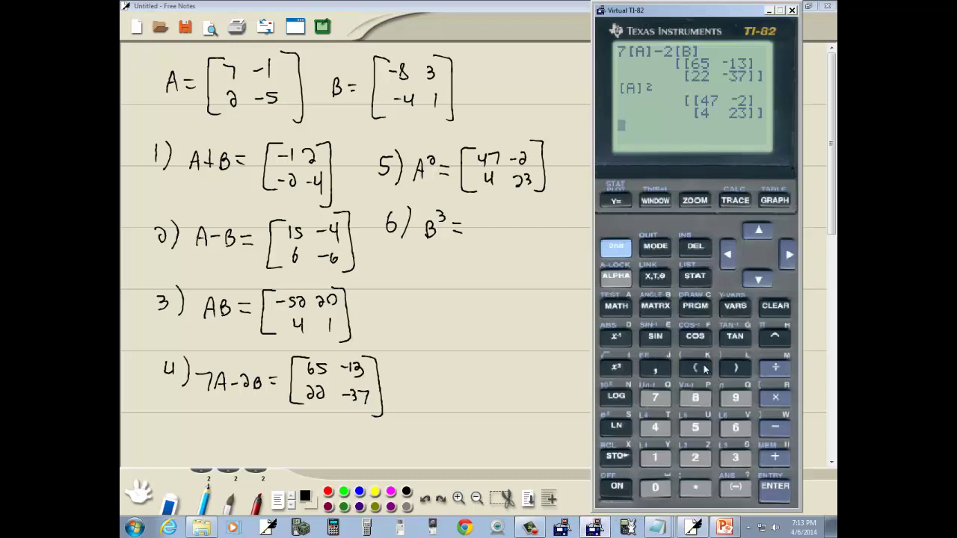
left_click(656, 306)
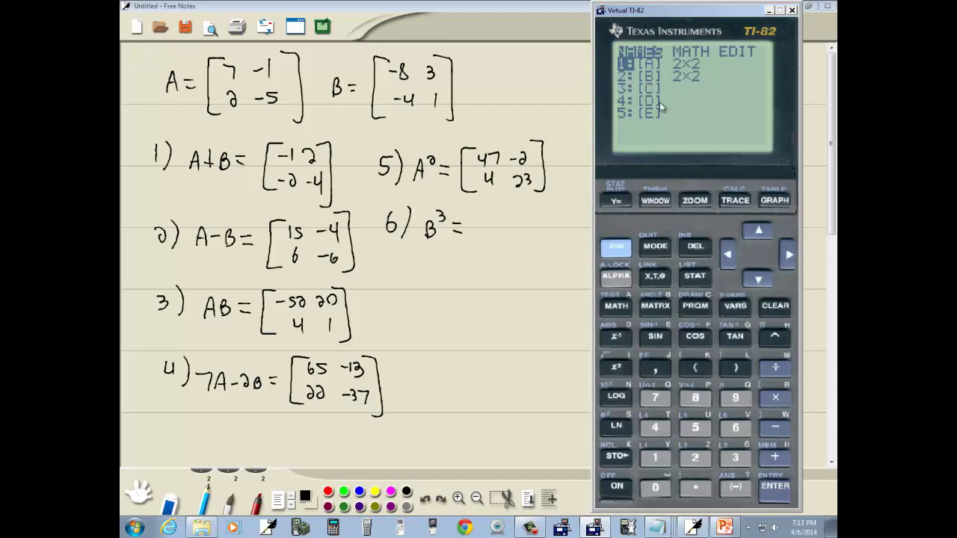
left_click(697, 457)
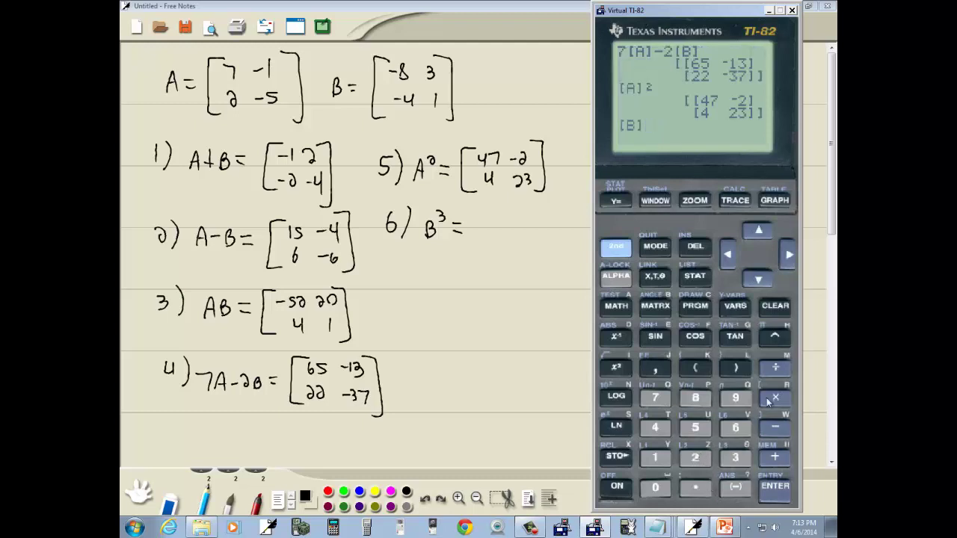
left_click(776, 336)
left_click(740, 459)
left_click(776, 486)
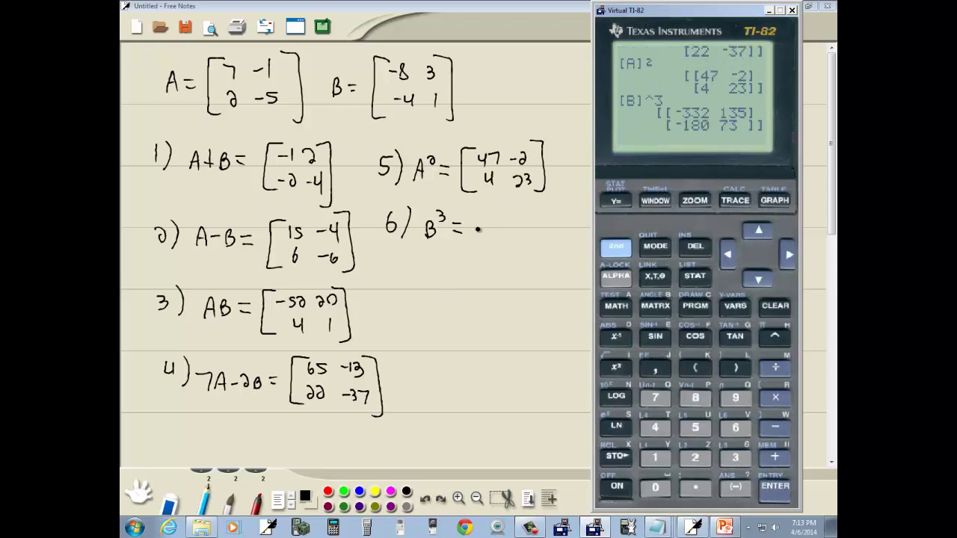
Handwrite the bracketed B³ result [−332 135; −180 73] after '6) B³ =' in the notes.
left_click(484, 211)
mouse_move(485, 211)
left_mouse_down()
mouse_move(470, 257)
mouse_move(483, 257)
left_mouse_up()
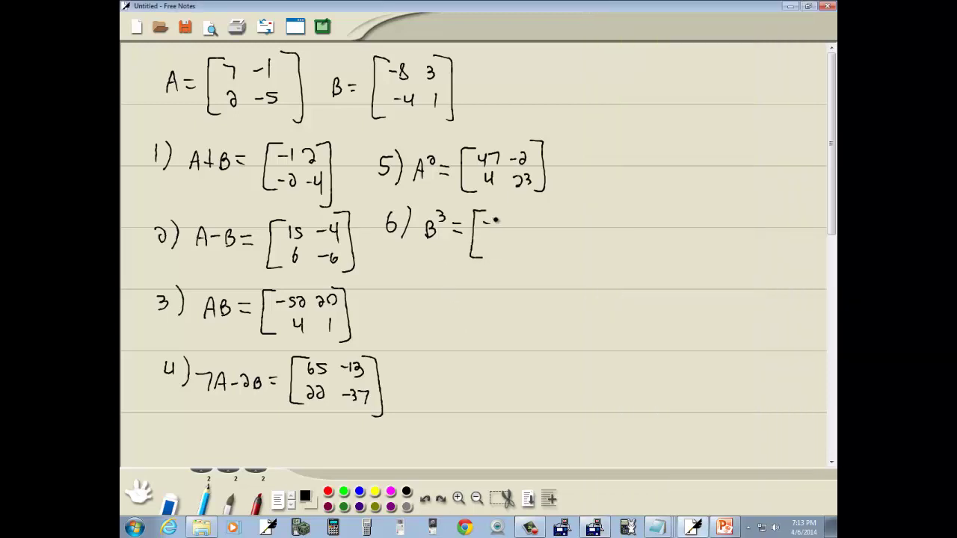
left_click_drag(502, 221, 523, 230)
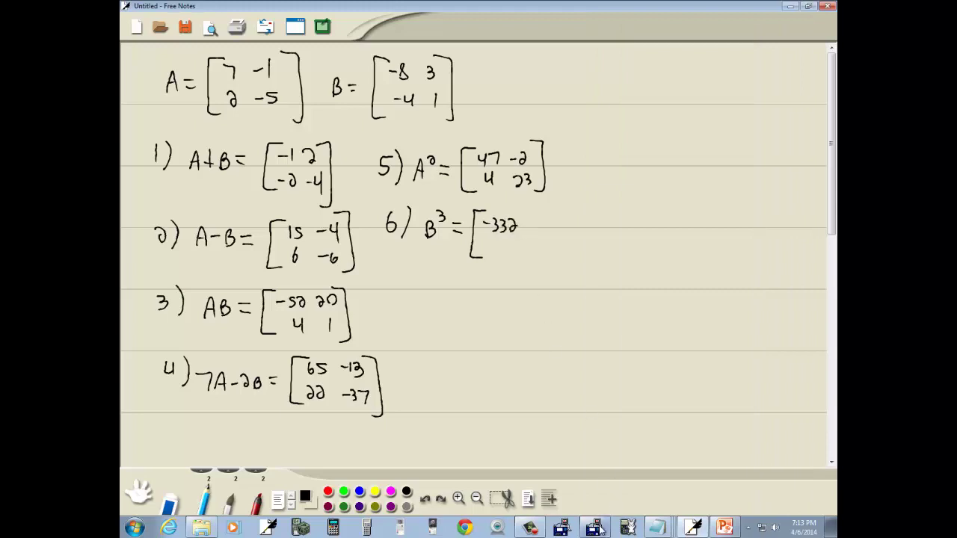
left_click(599, 528)
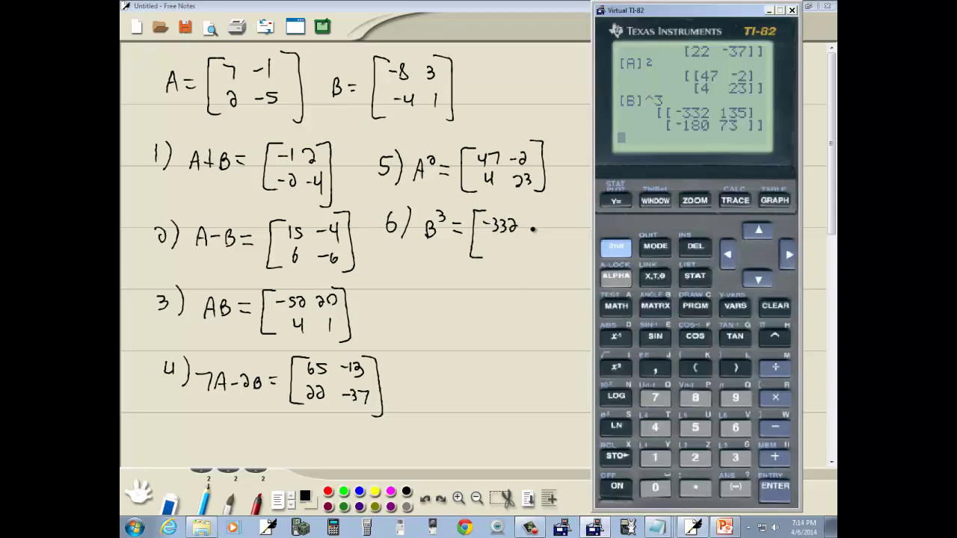
mouse_move(533, 217)
left_mouse_down()
mouse_move(533, 228)
mouse_move(552, 228)
mouse_move(500, 256)
mouse_move(515, 247)
left_mouse_up()
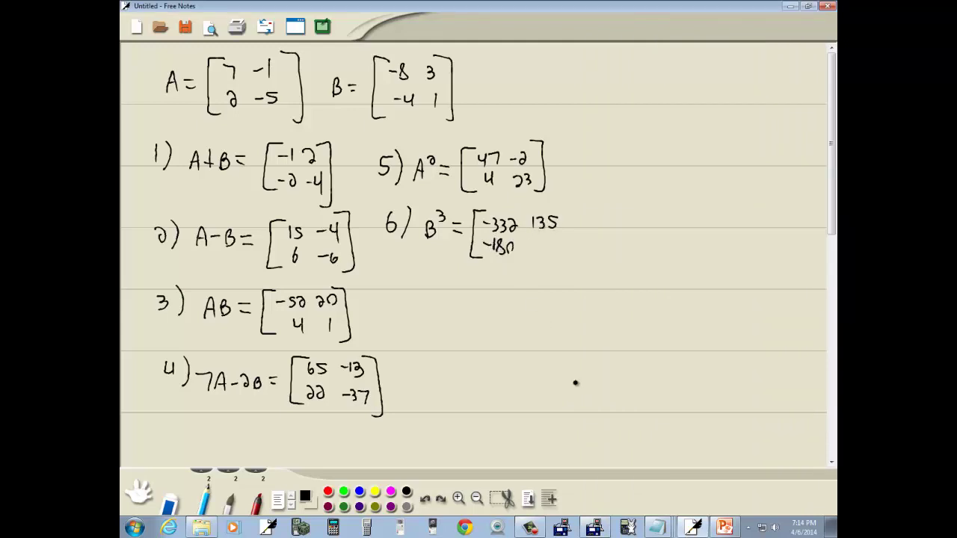
left_click(594, 527)
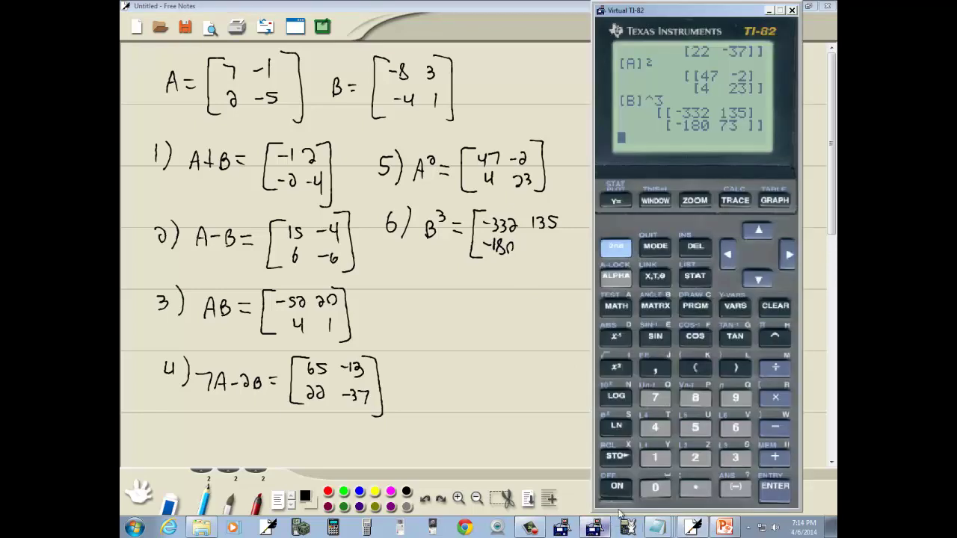
mouse_move(543, 241)
left_mouse_down()
mouse_move(559, 247)
mouse_move(552, 254)
left_mouse_up()
left_click_drag(566, 209, 567, 258)
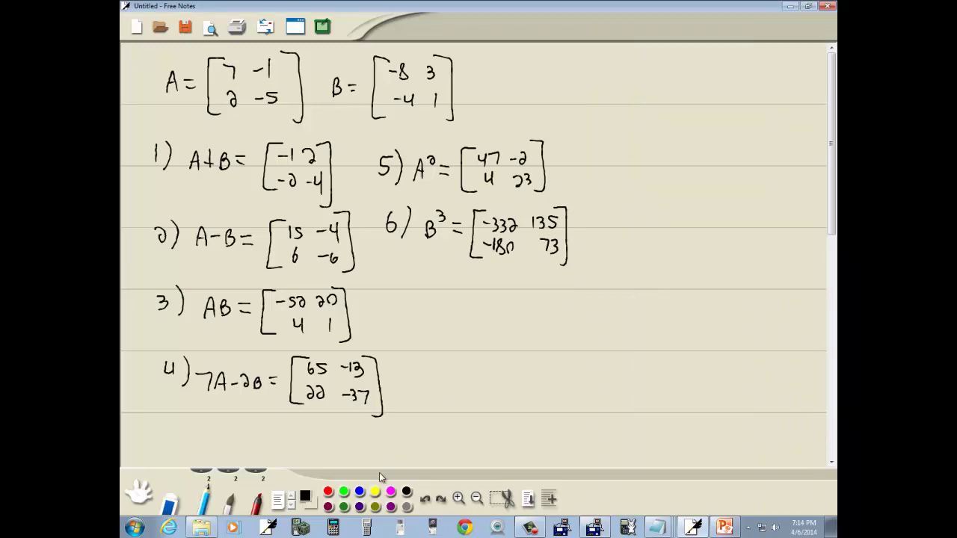
Show the '1. Find' problem slide with the calculator's B³ result in front of it.
left_click(725, 528)
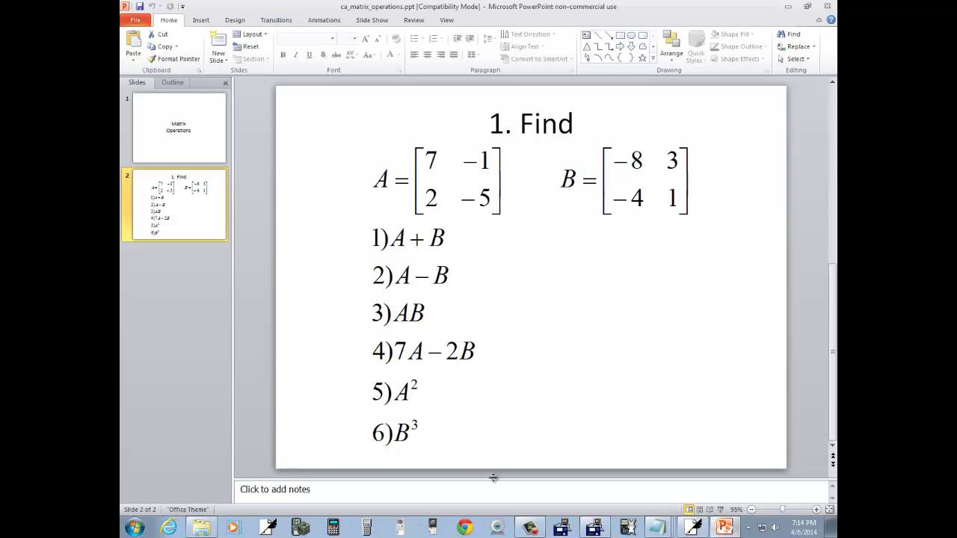
left_click(596, 527)
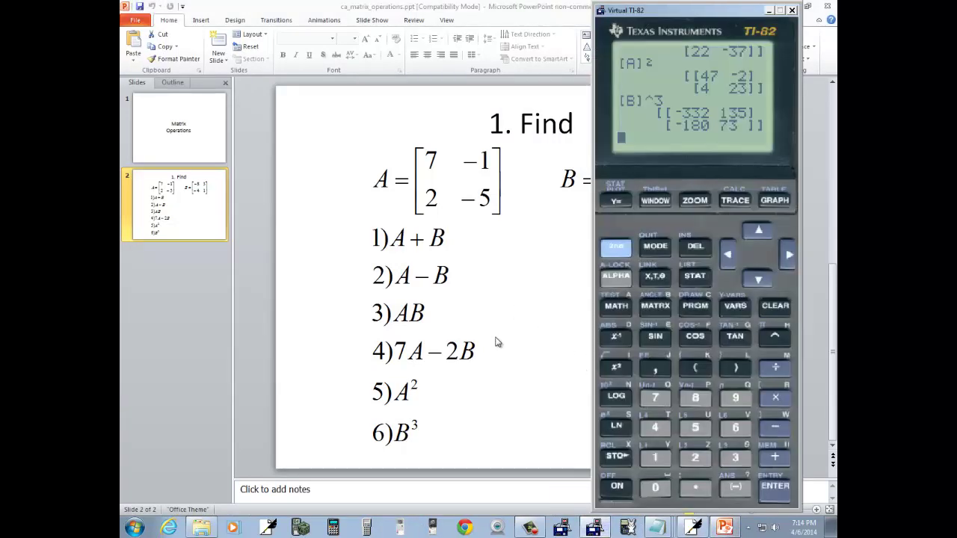